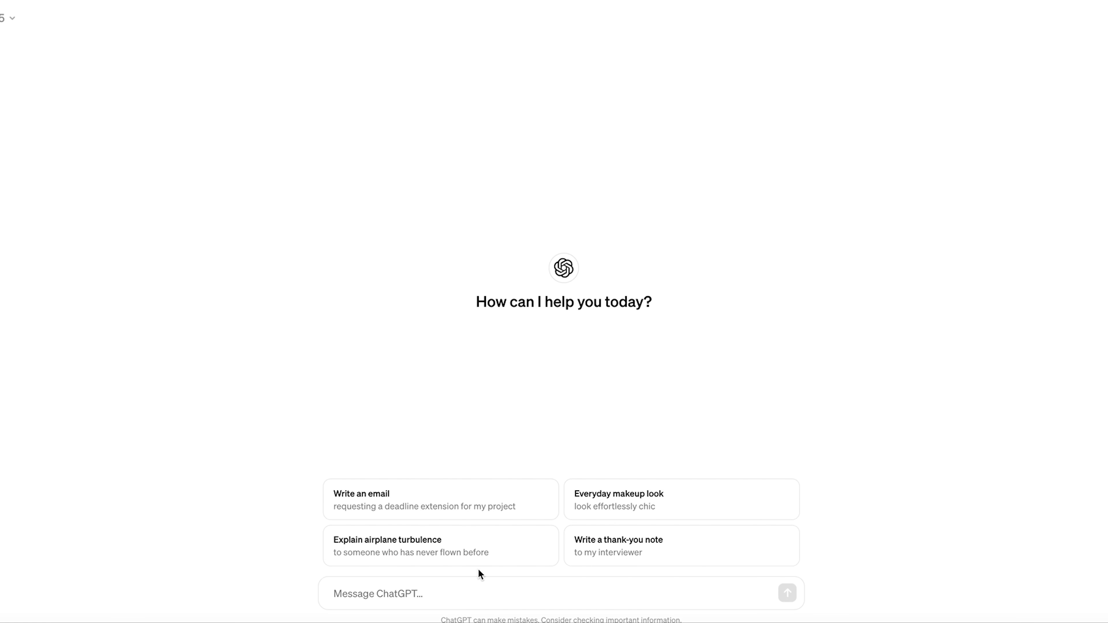
Ask ChatGPT for a voiceover for a Star Wars trailer made in the 1950s.
click(473, 592)
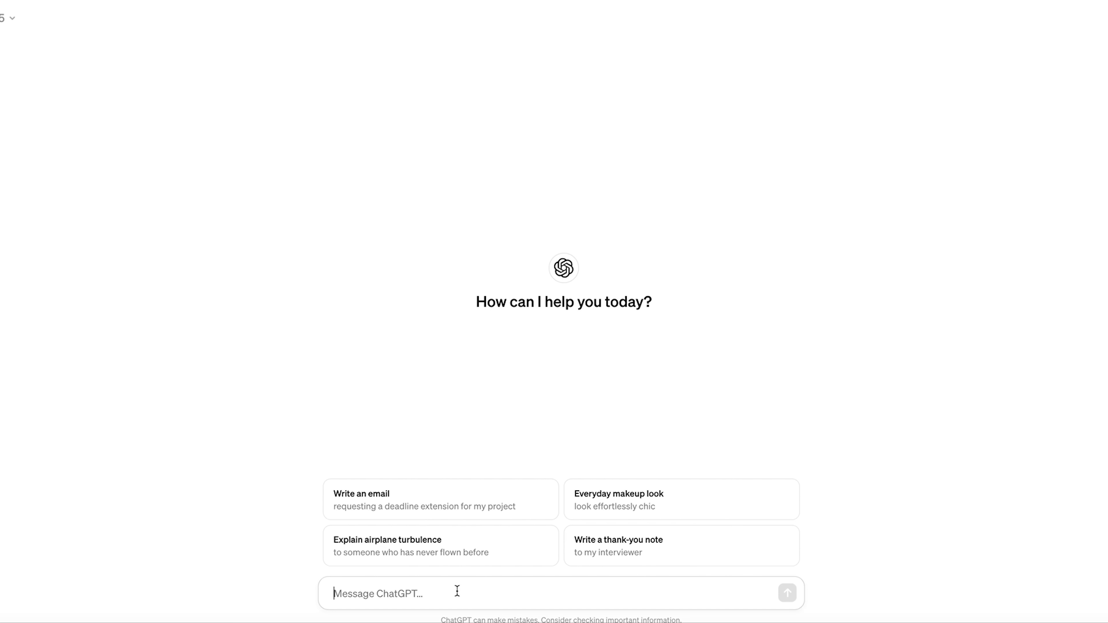
text(Write a voiceover narration for a Trailer for)
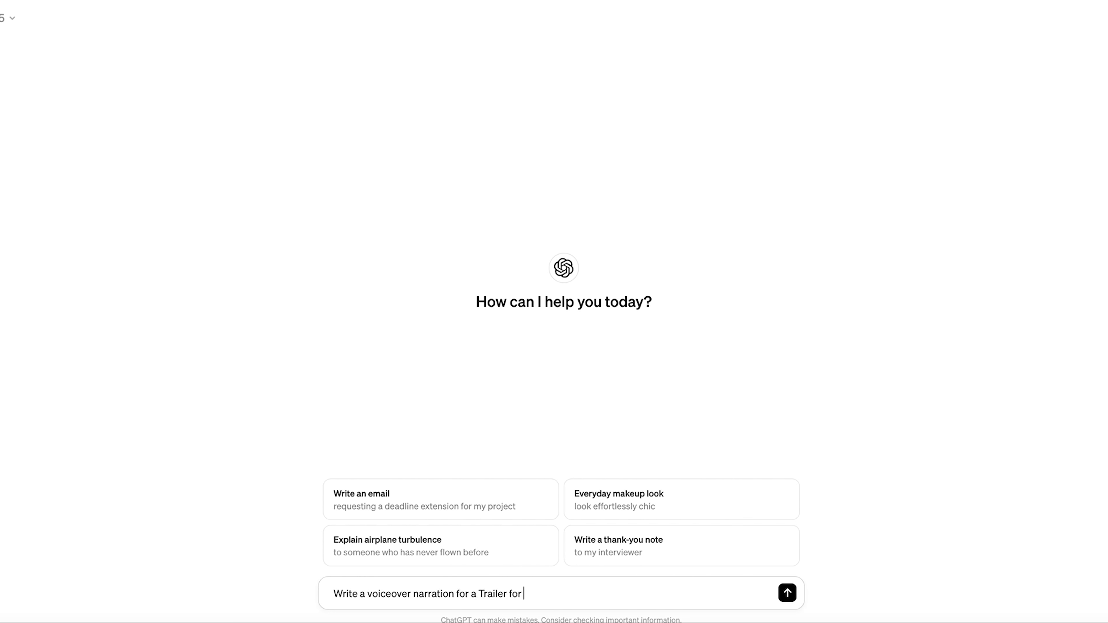
text(as made in the 1950's)
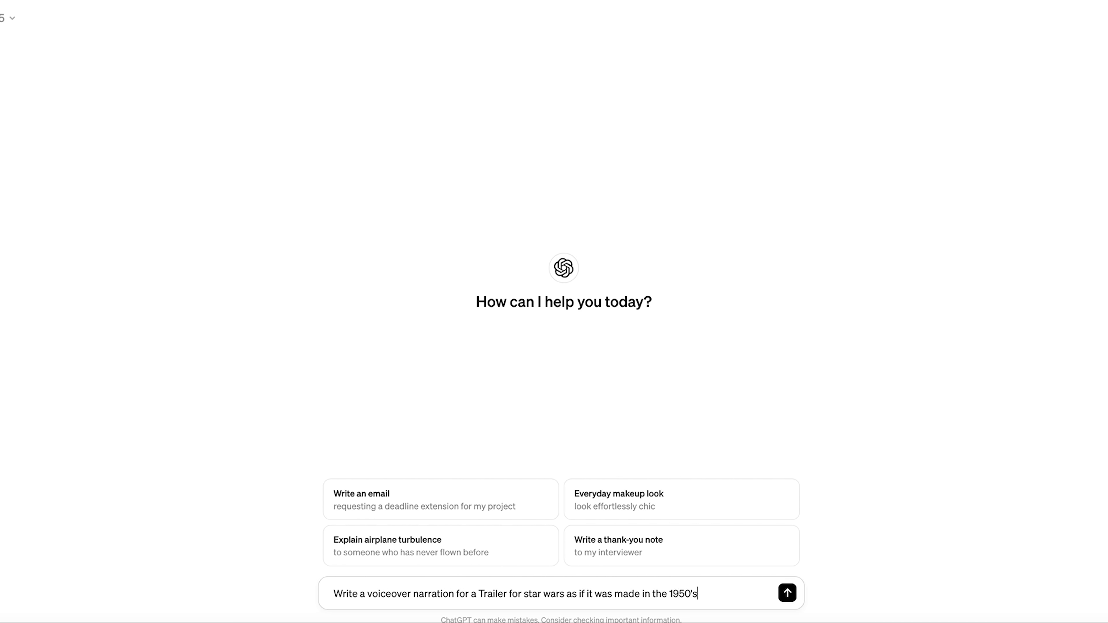
key(Return)
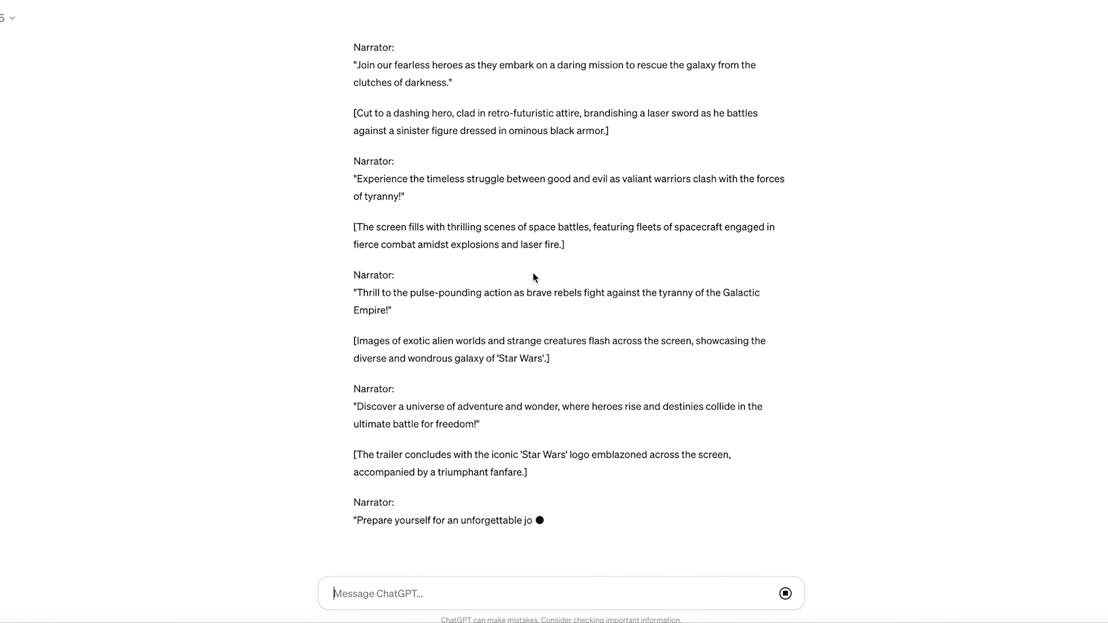
Scroll through the reply and select the 'Join our fearless heroes' narrator line.
scroll(528, 292, up, 10)
scroll(529, 292, down, 6)
scroll(526, 288, up, 6)
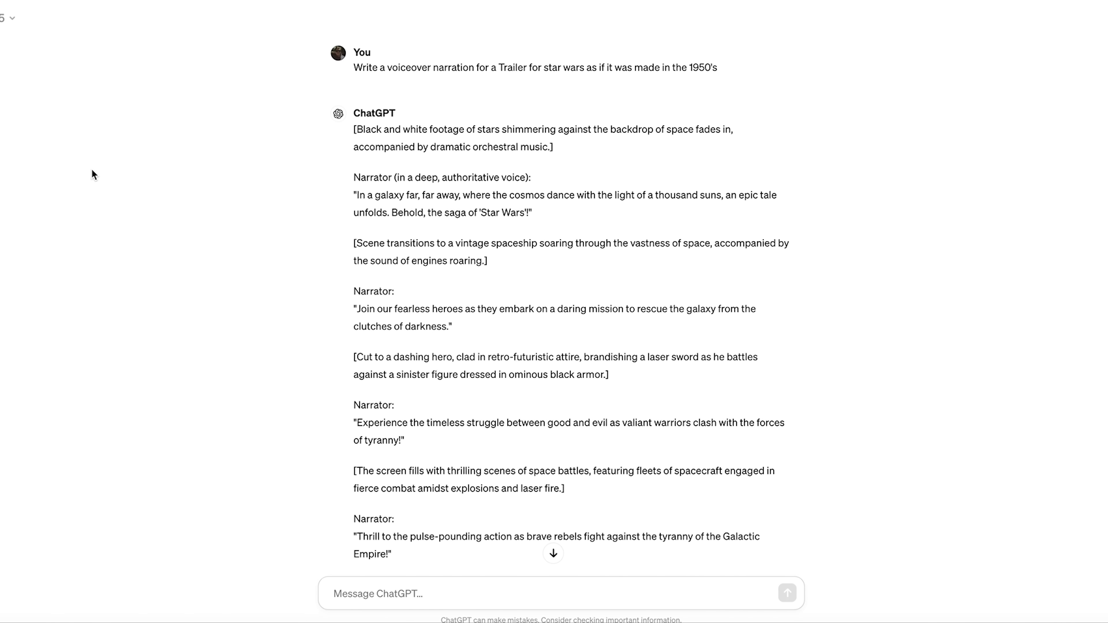
scroll(425, 205, down, 6)
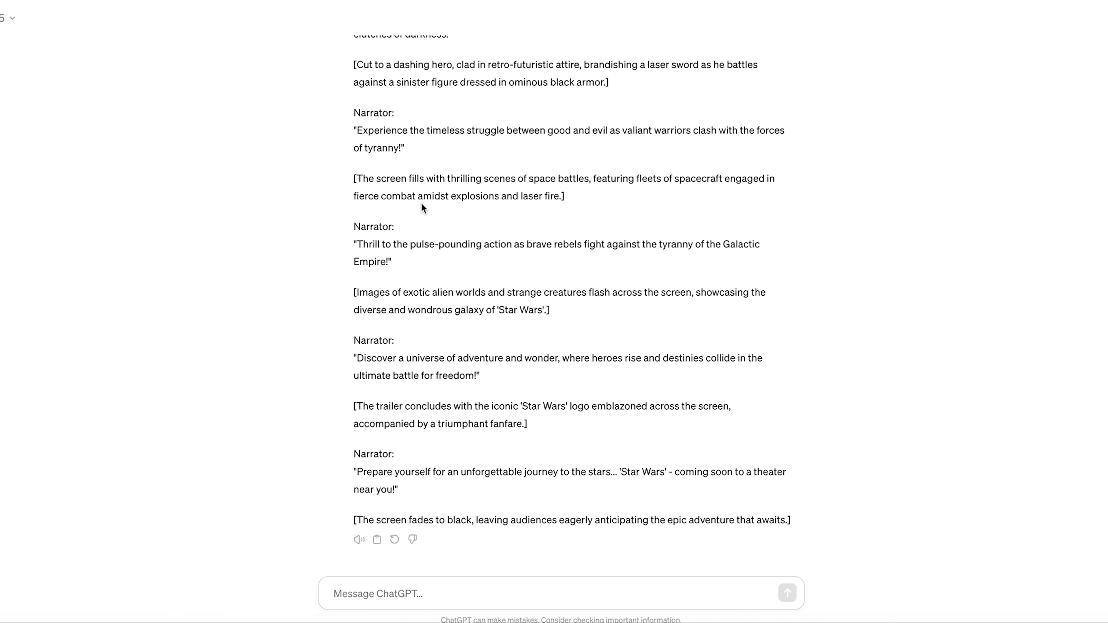
scroll(422, 205, up, 6)
scroll(404, 204, down, 7)
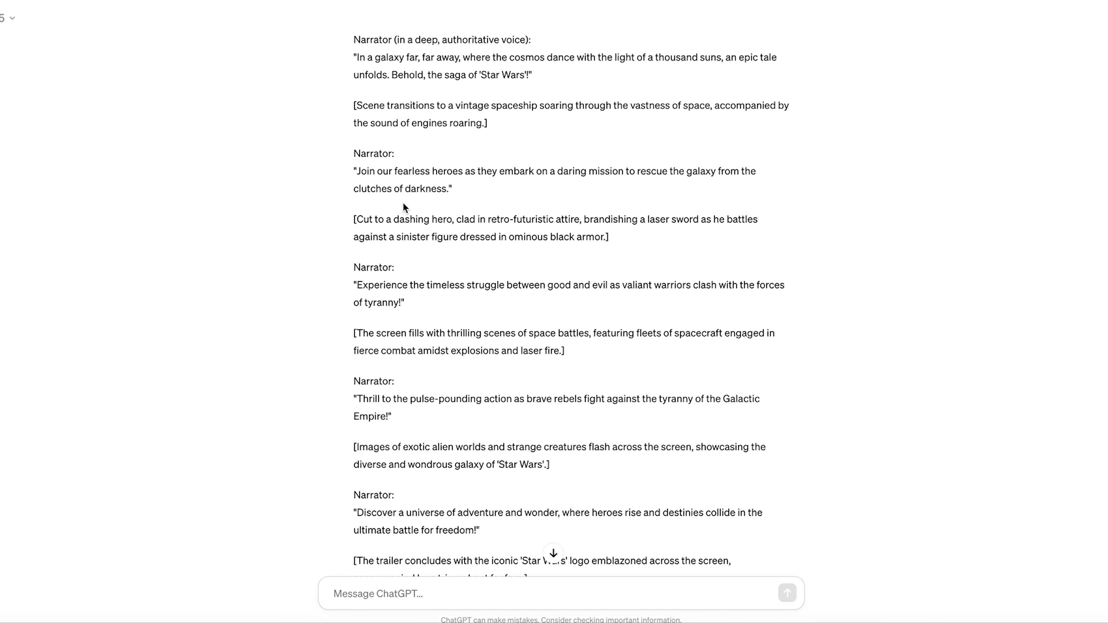
scroll(431, 221, up, 7)
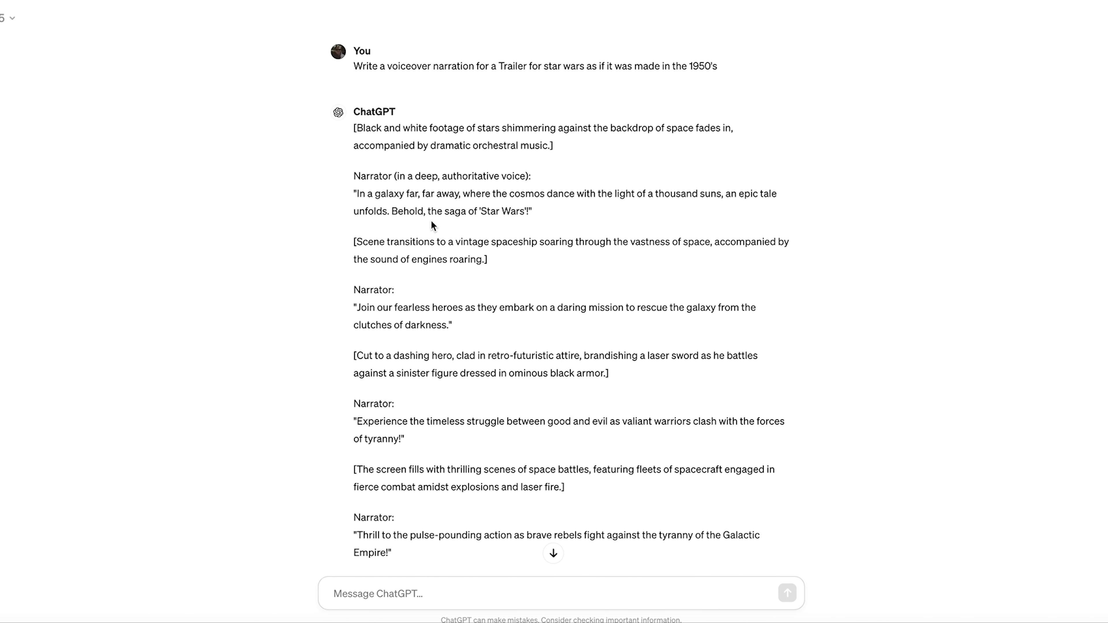
scroll(502, 216, down, 7)
scroll(375, 183, up, 3)
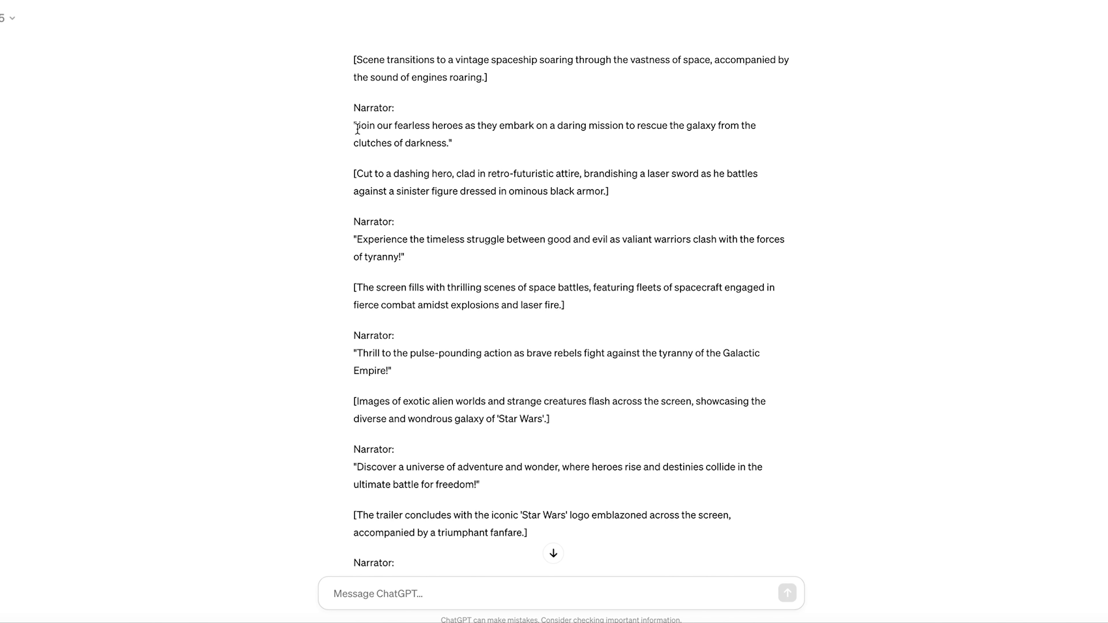
drag(357, 128, 449, 147)
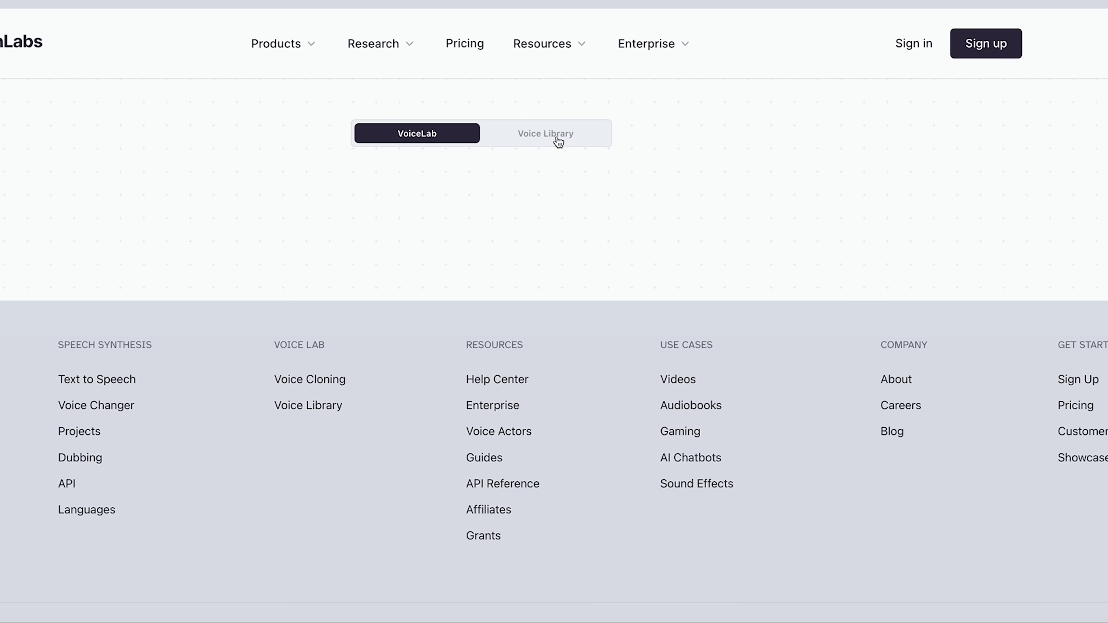
Filter the ElevenLabs Voice Library so only Advertisement voices are listed.
click(556, 139)
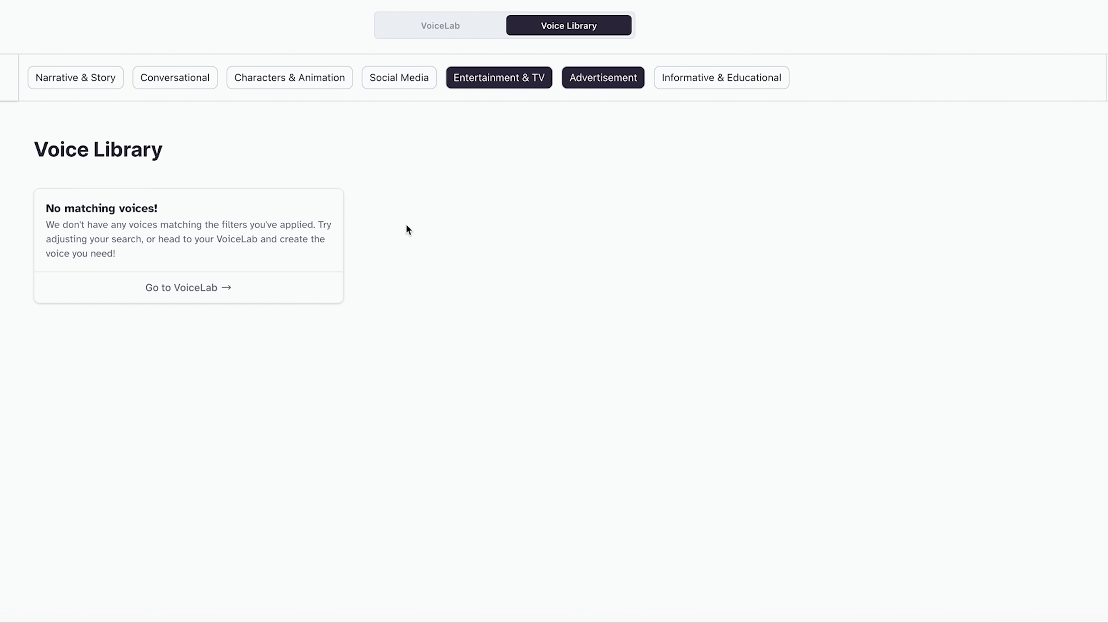
click(63, 79)
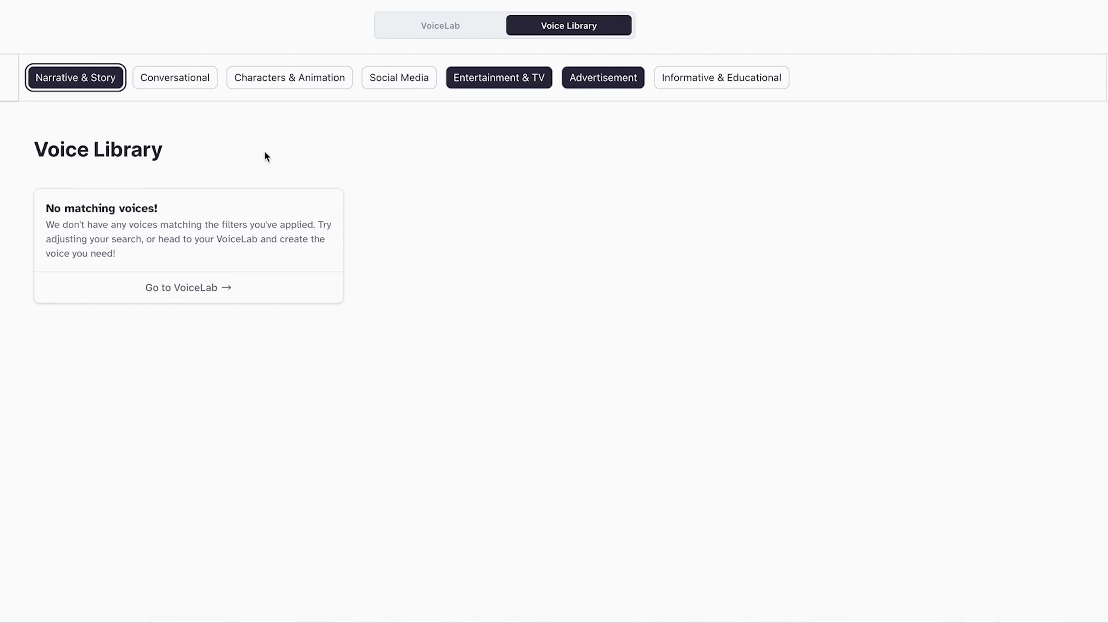
click(731, 81)
click(610, 81)
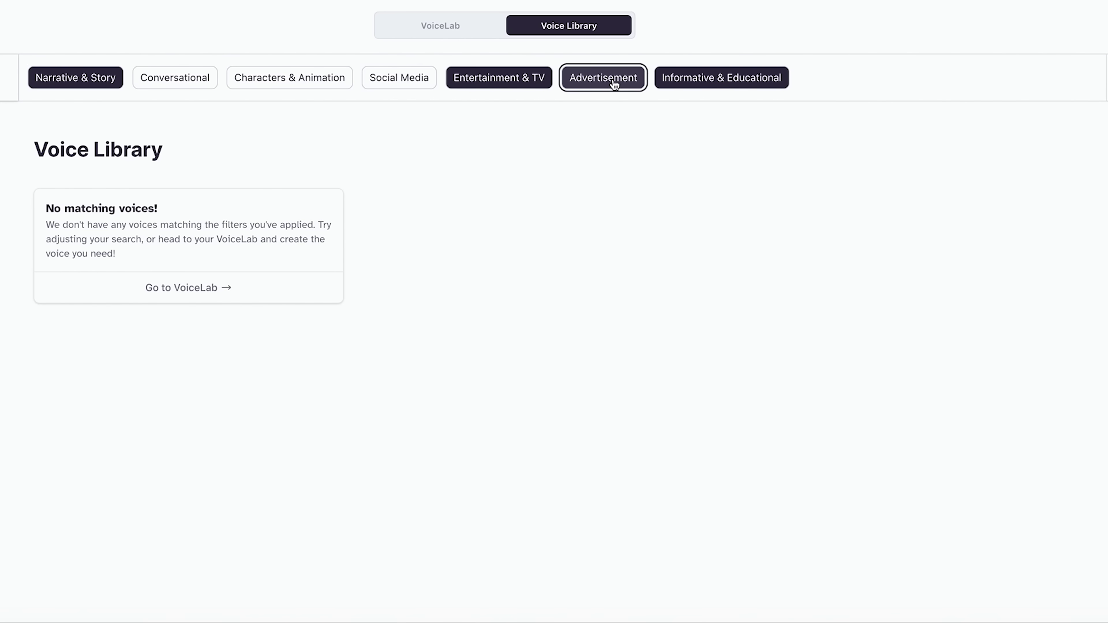
click(499, 78)
click(70, 83)
click(603, 78)
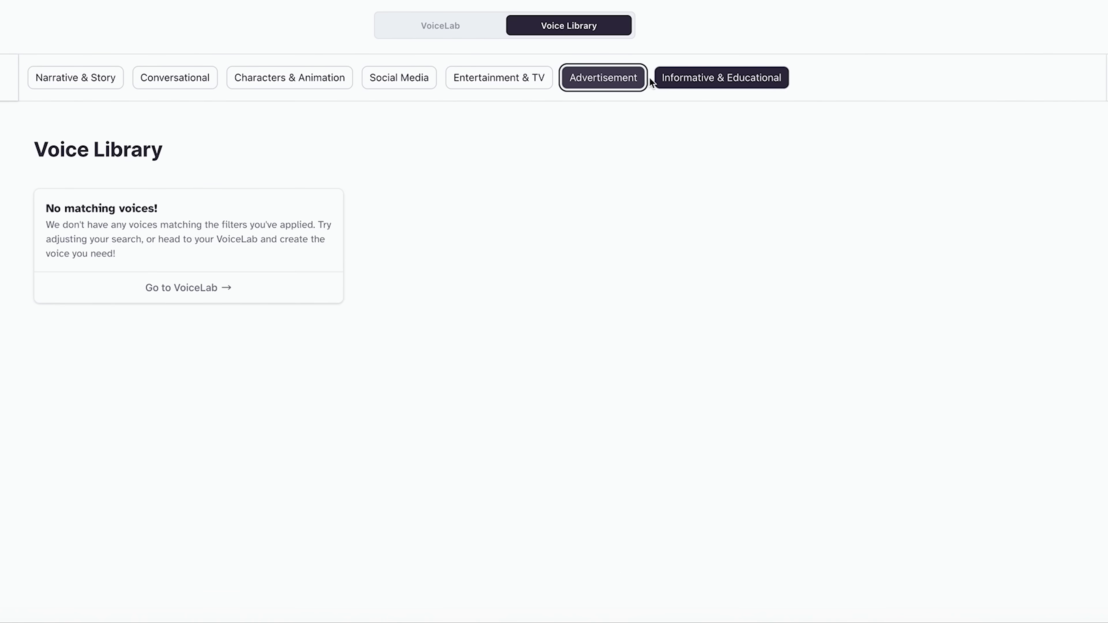
click(721, 78)
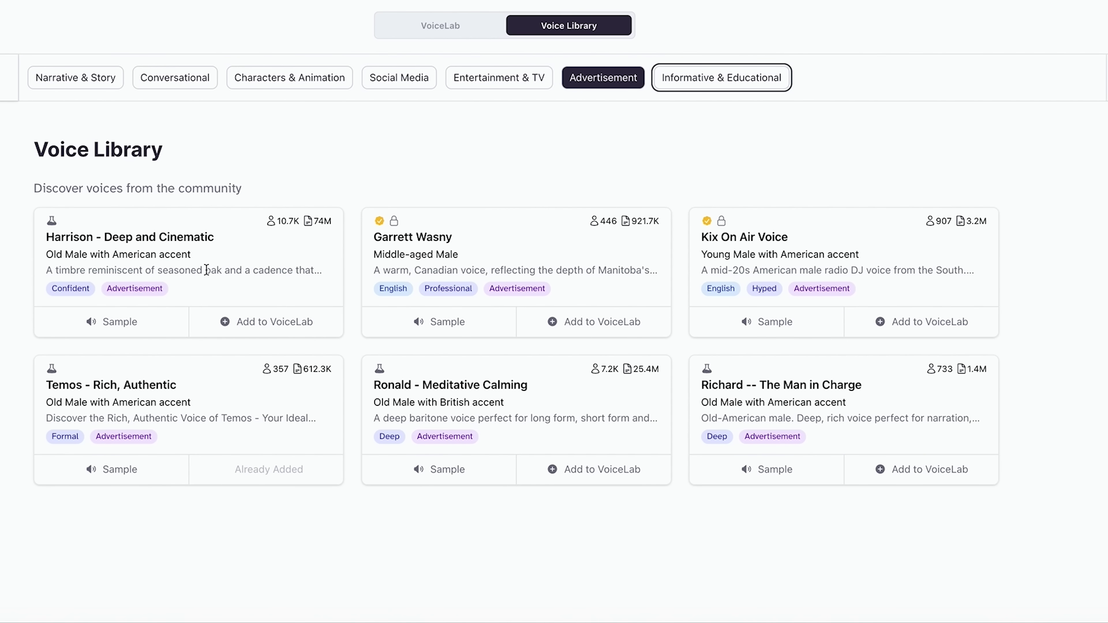
Generate speech for the line in the Harrison - Deep and Cinematic voice.
key(XF86AudioRaiseVolume)
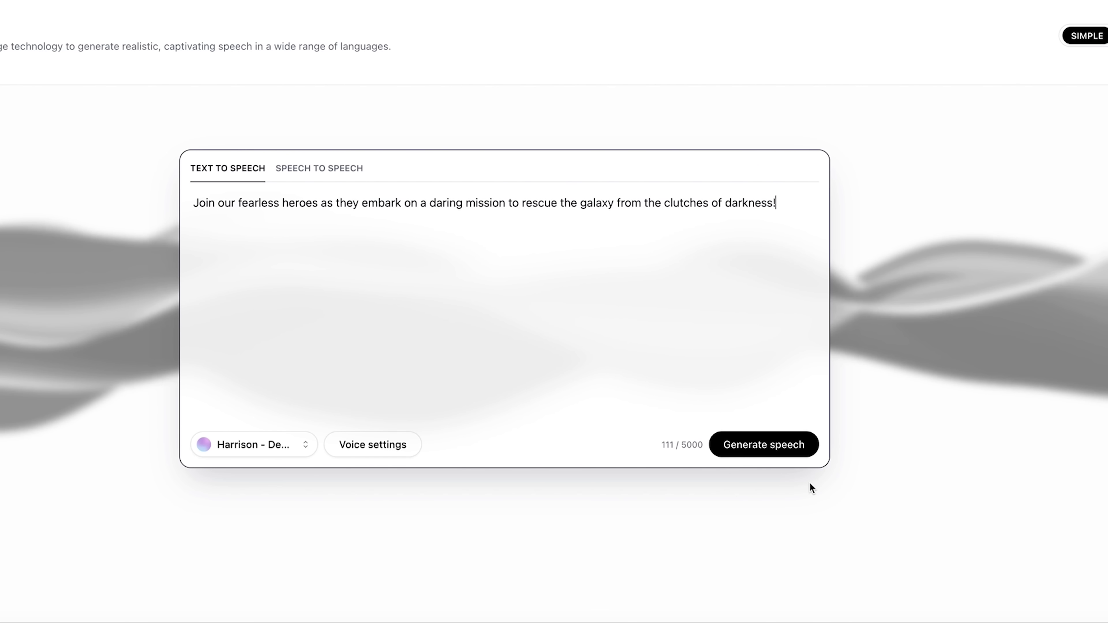
click(785, 440)
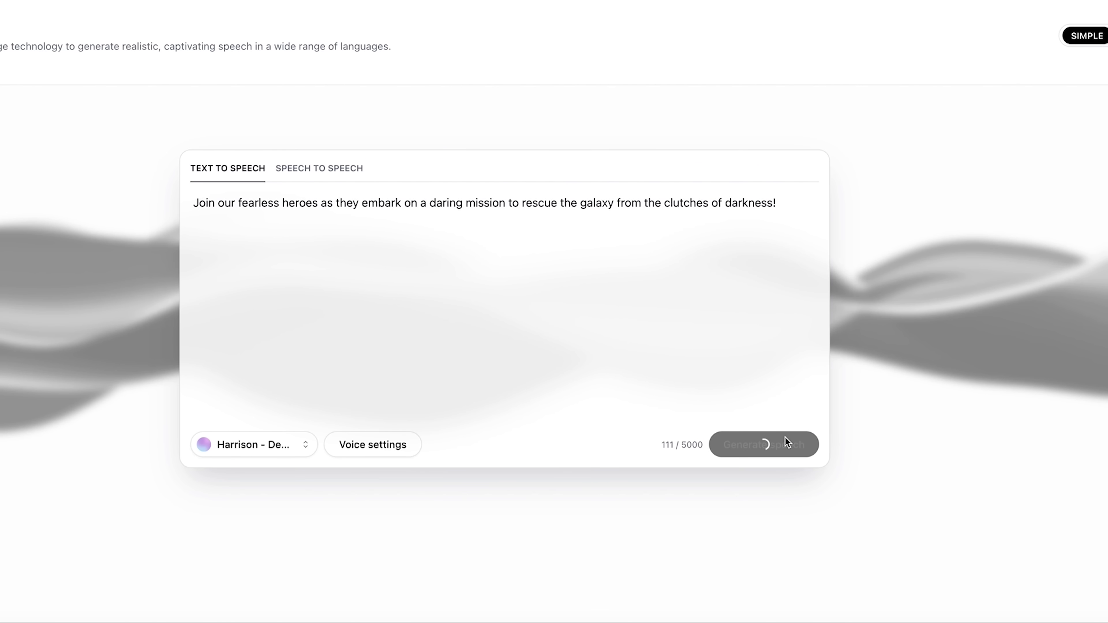
key(XF86AudioRaiseVolume)
key(XF86AudioRaiseVolume)
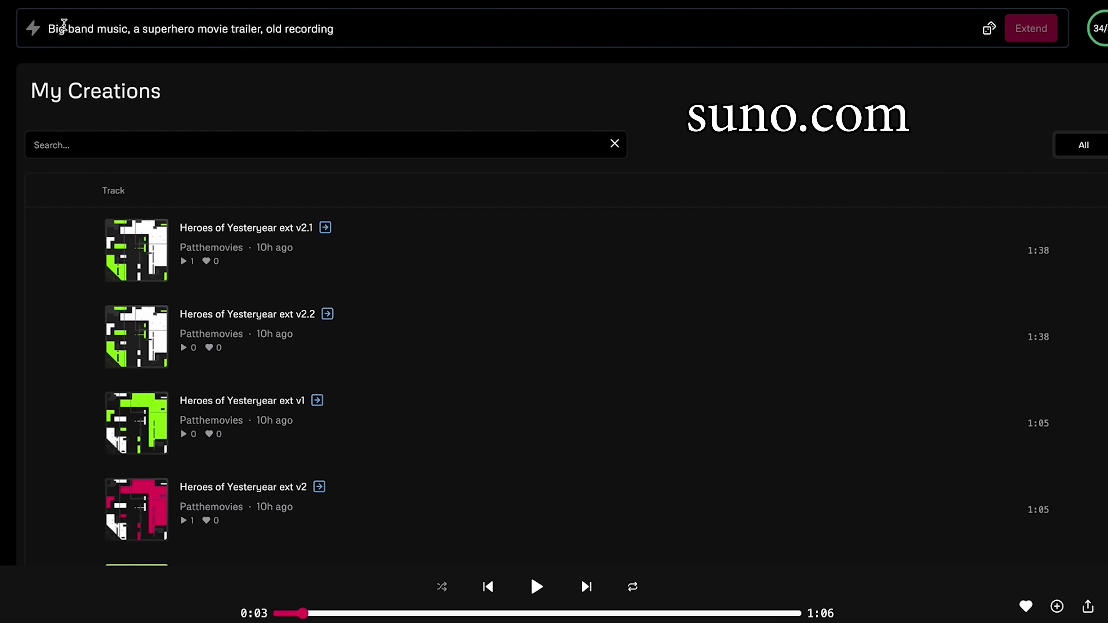
Dismiss Suno's sign-in popup, play then pause the Heroes of Yesteryear ext v2.1 track, and drop an audio clip onto A1.
click(126, 29)
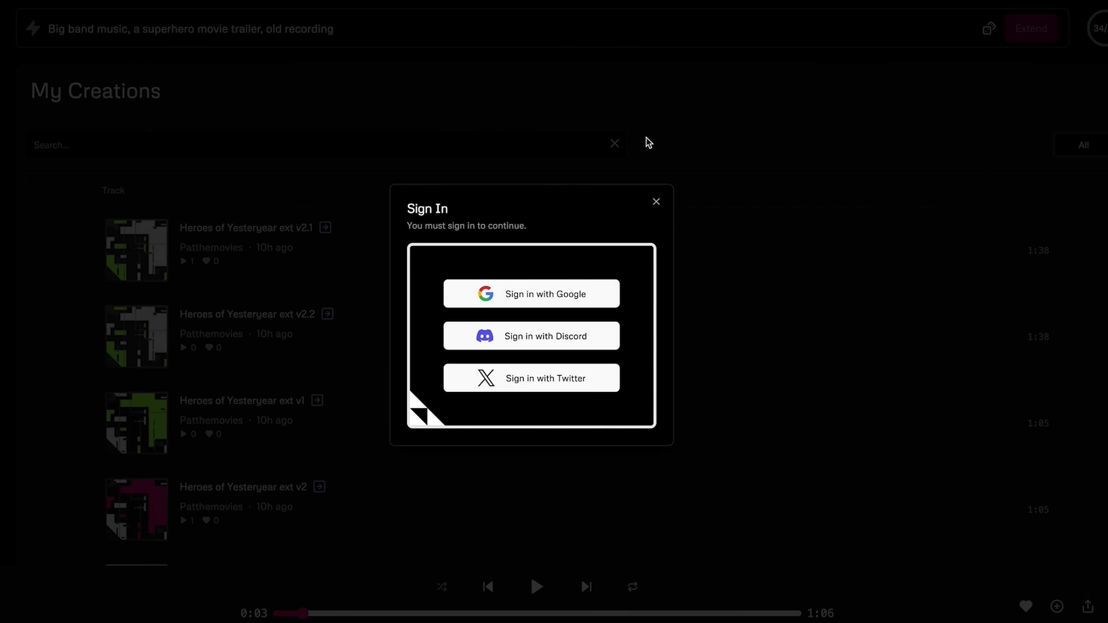
click(657, 203)
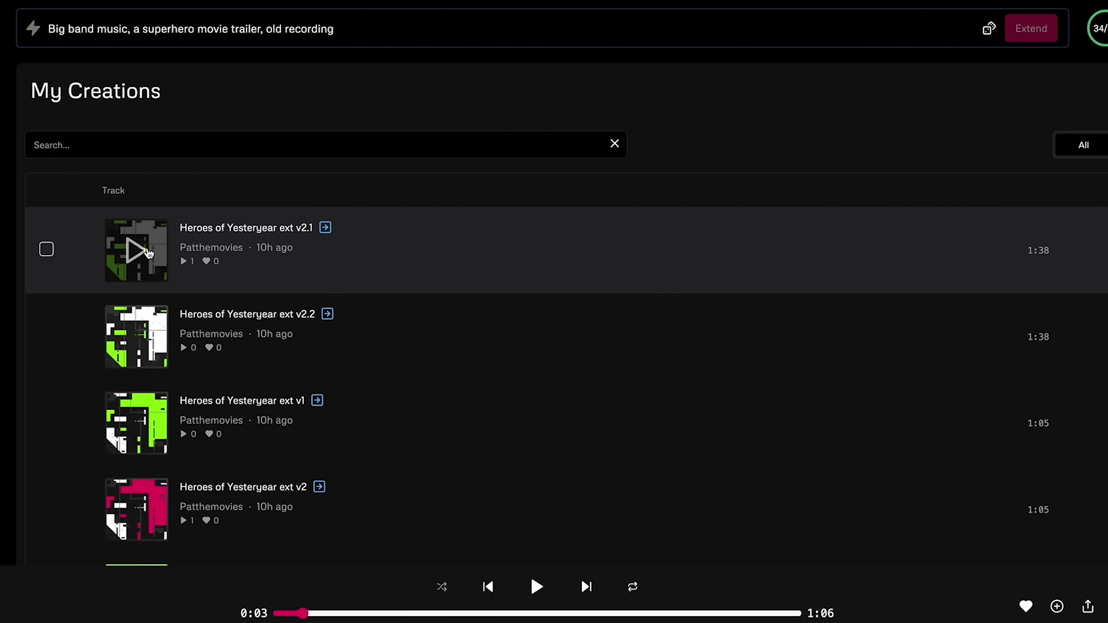
click(98, 252)
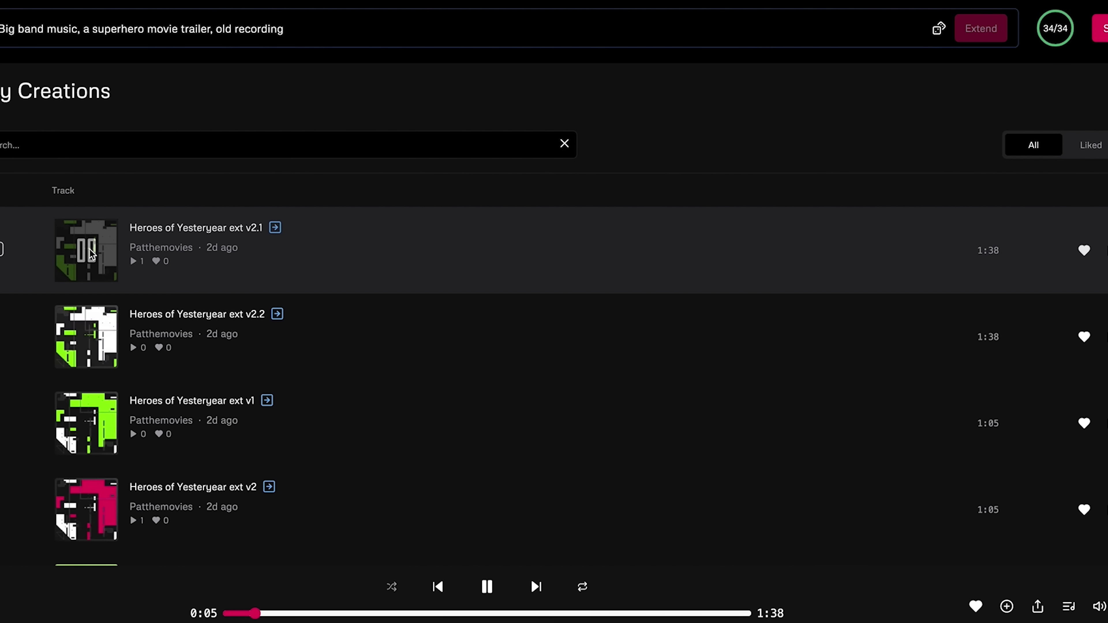
click(90, 253)
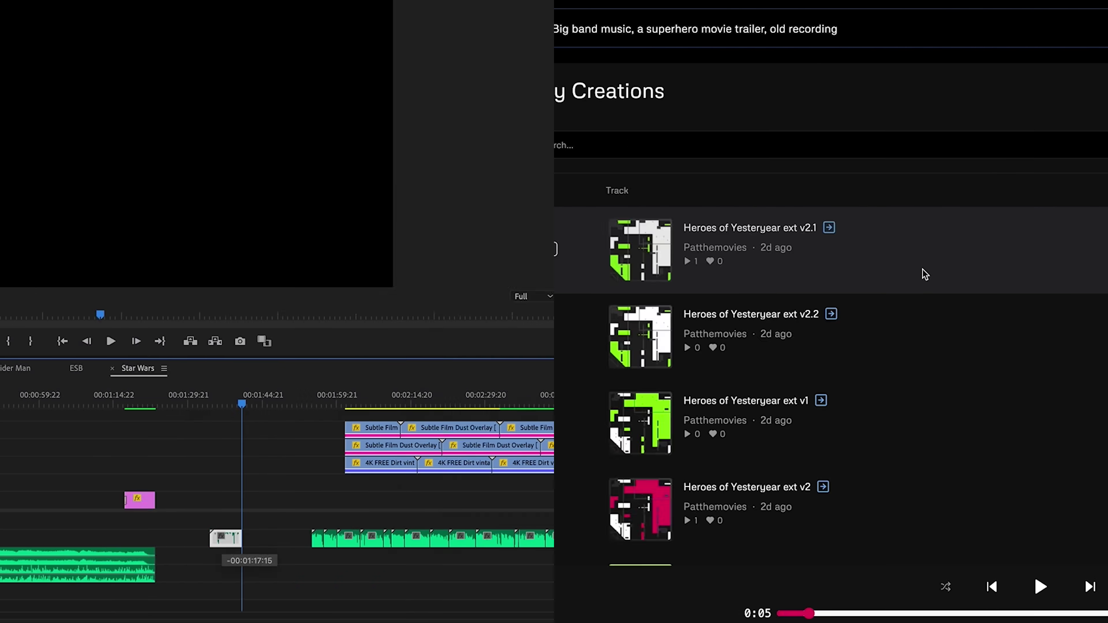
drag(225, 538, 310, 520)
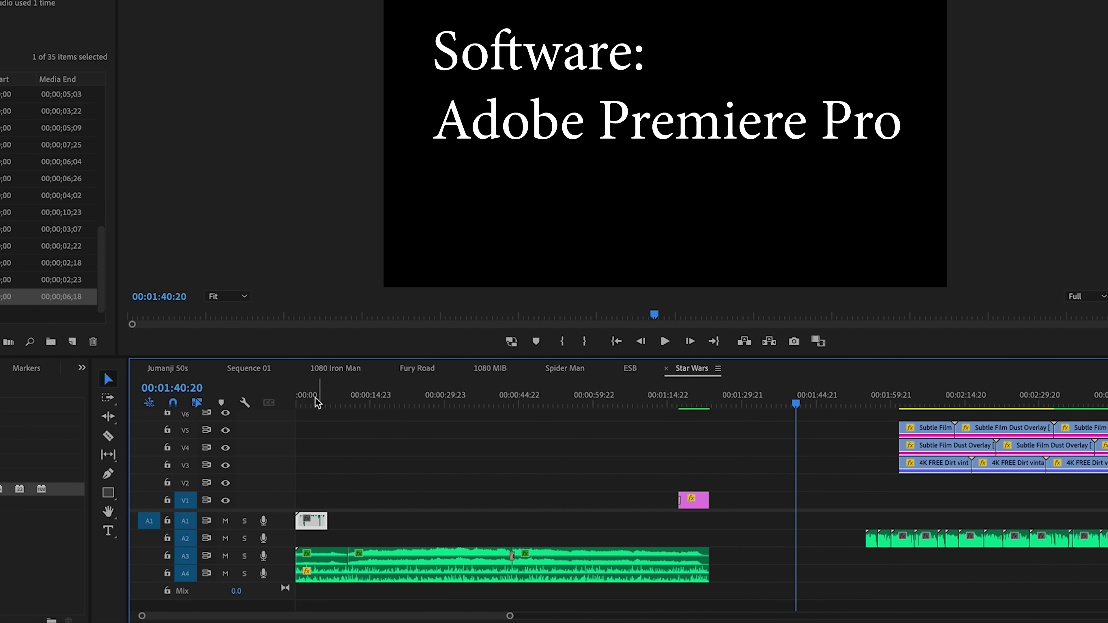
Scrub the Star Wars sequence's opening, select the A3 and A4 music clips, and play back.
click(299, 404)
drag(510, 616, 434, 604)
mouse_move(312, 404)
mouse_down()
mouse_move(340, 406)
mouse_move(301, 404)
mouse_up()
click(354, 555)
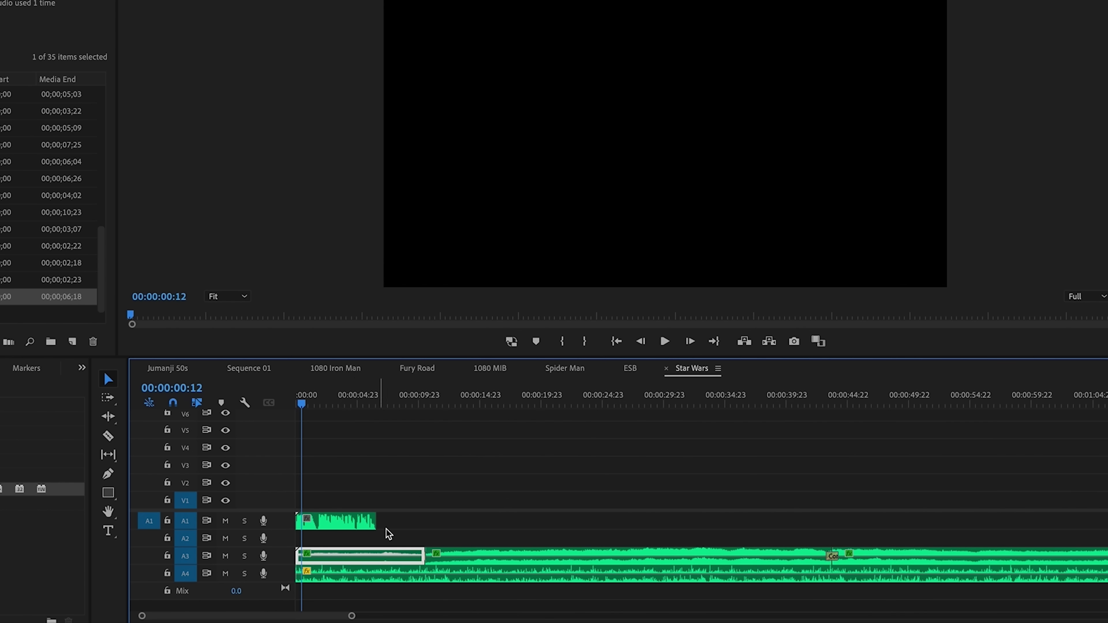
click(374, 578)
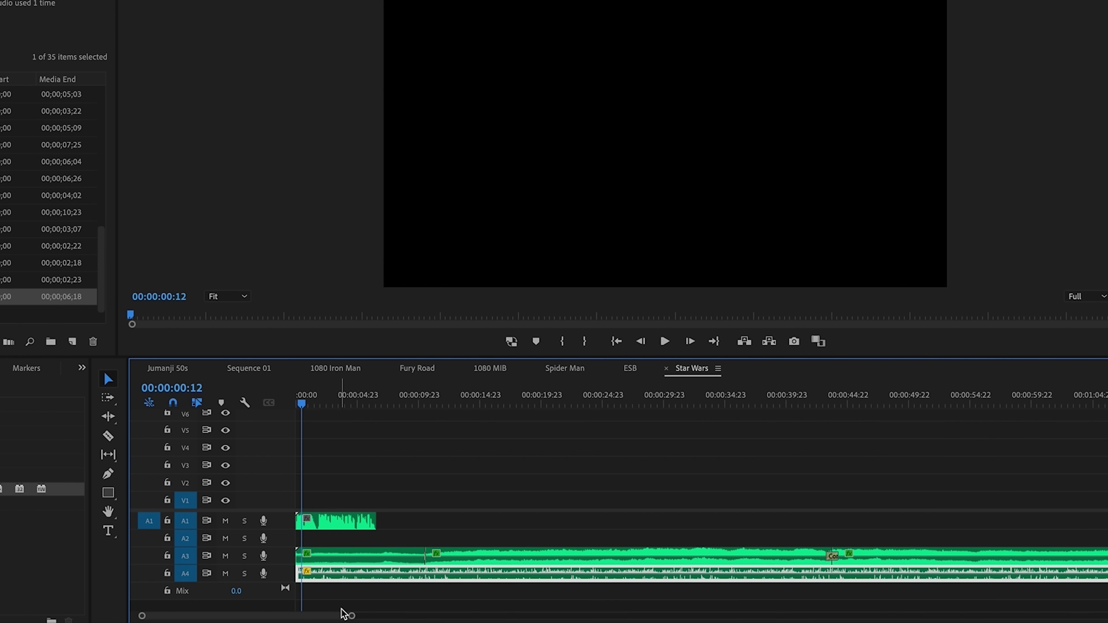
drag(351, 616, 396, 616)
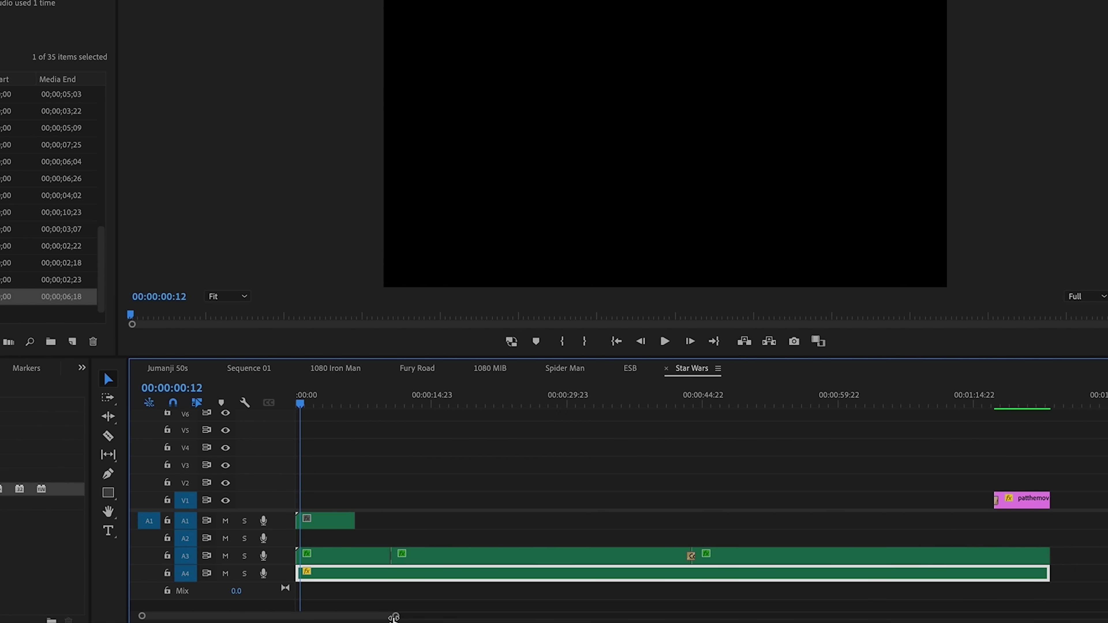
key(space)
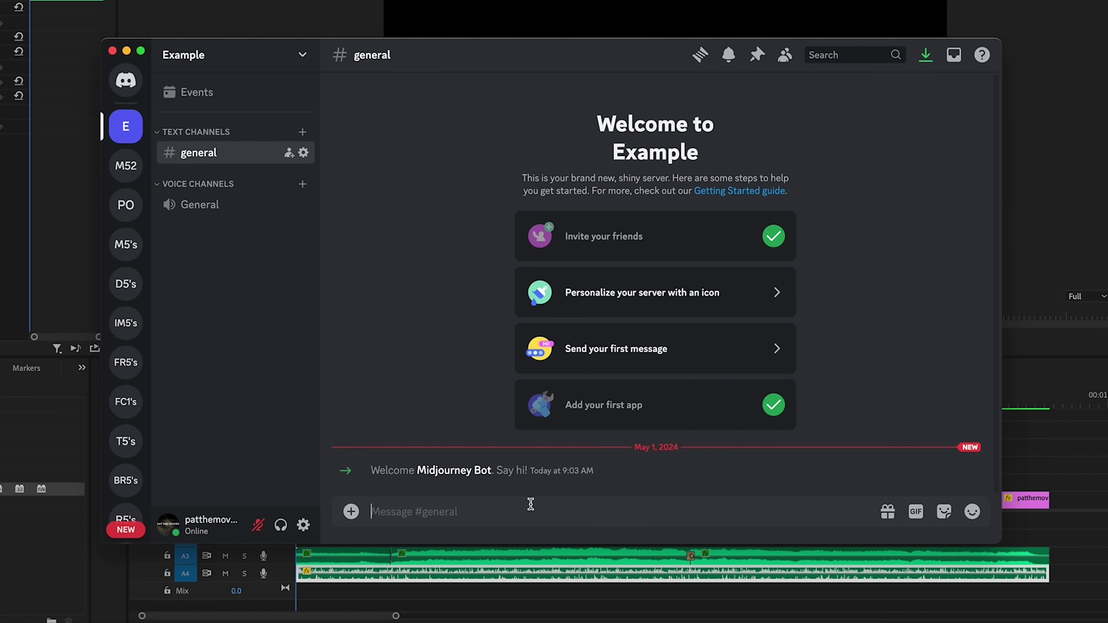
Run /imagine 'Luke skywalker, flying an x wing, 1950's panavision' and upscale image U3.
text(/)
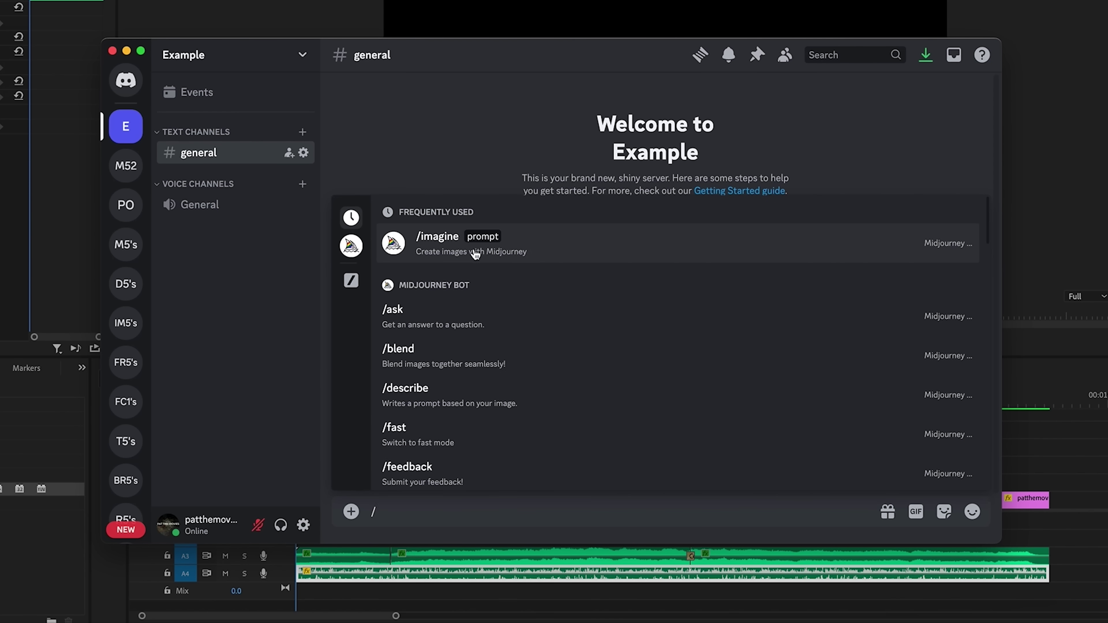
click(475, 253)
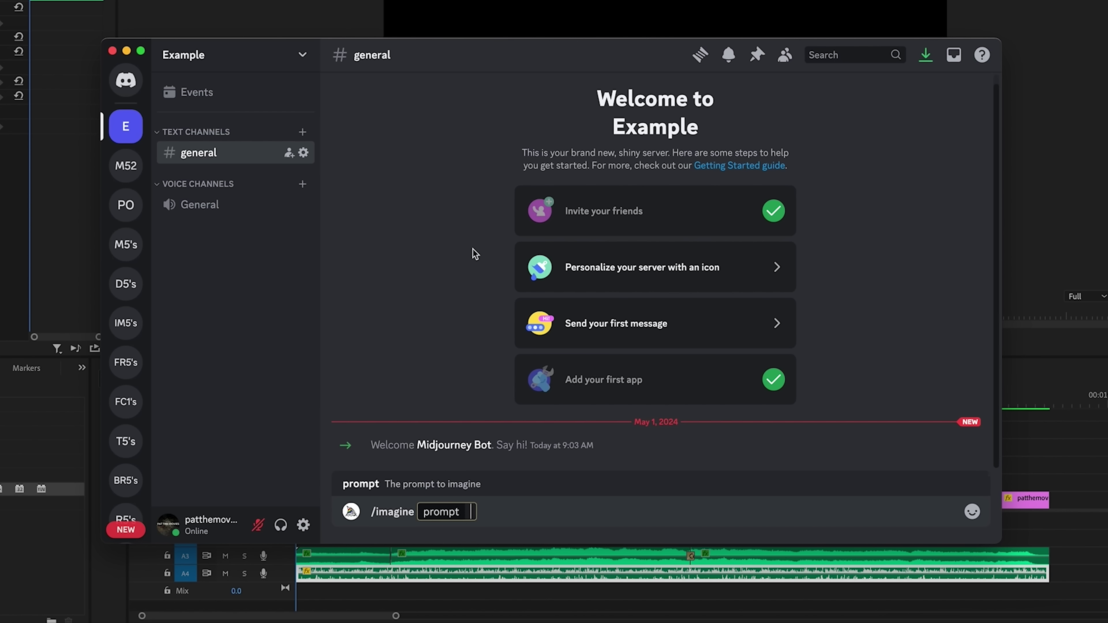
text(Luke skywalker)
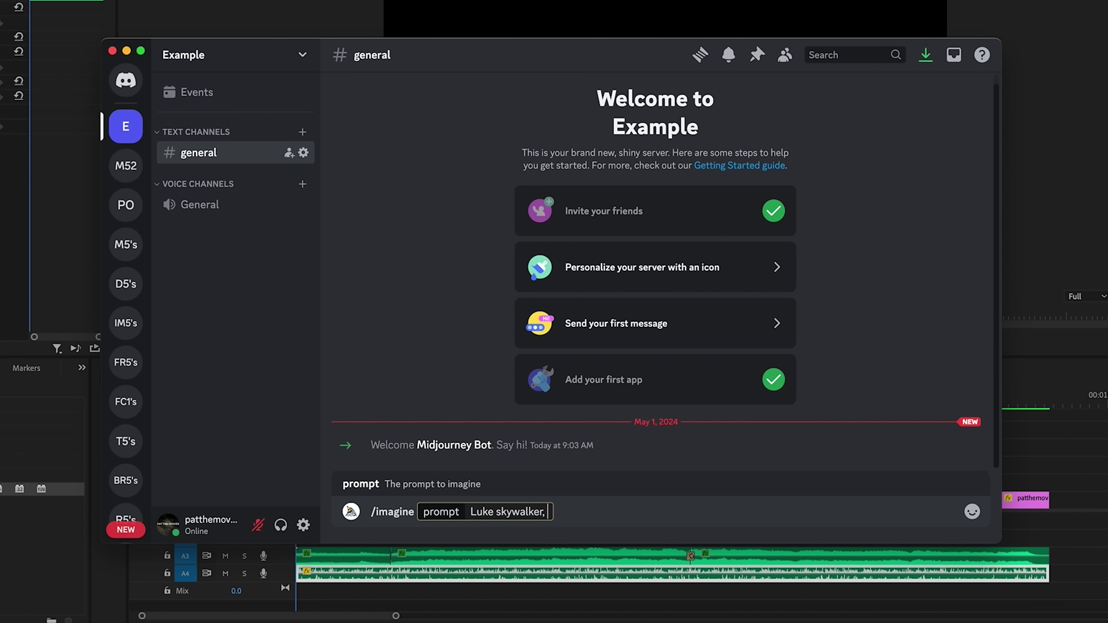
text(, flying an x win)
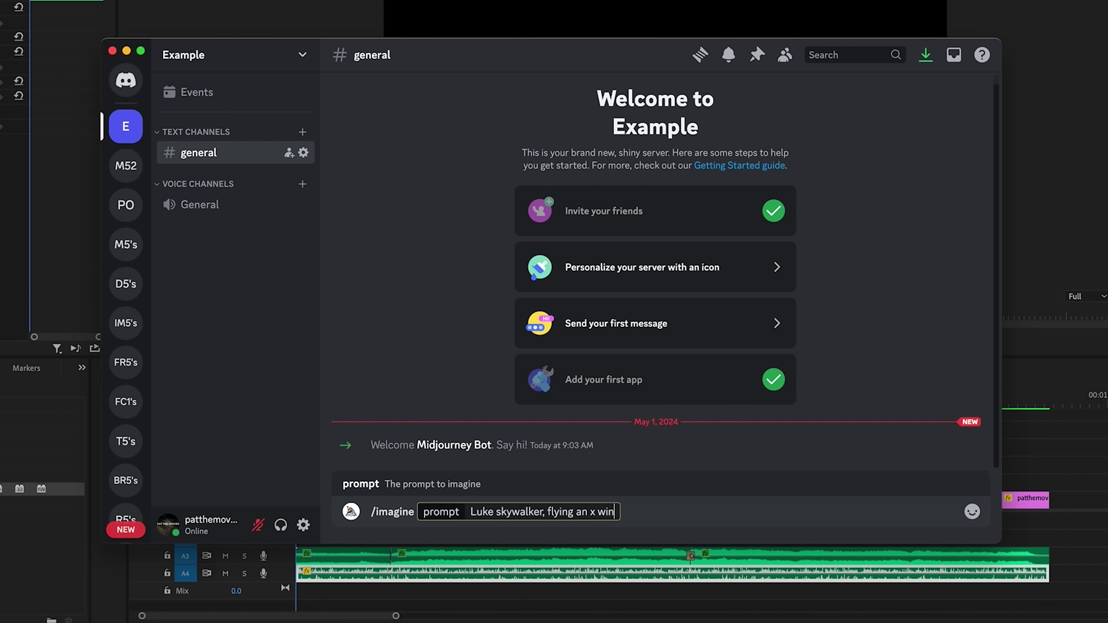
text(g, 1950's pana)
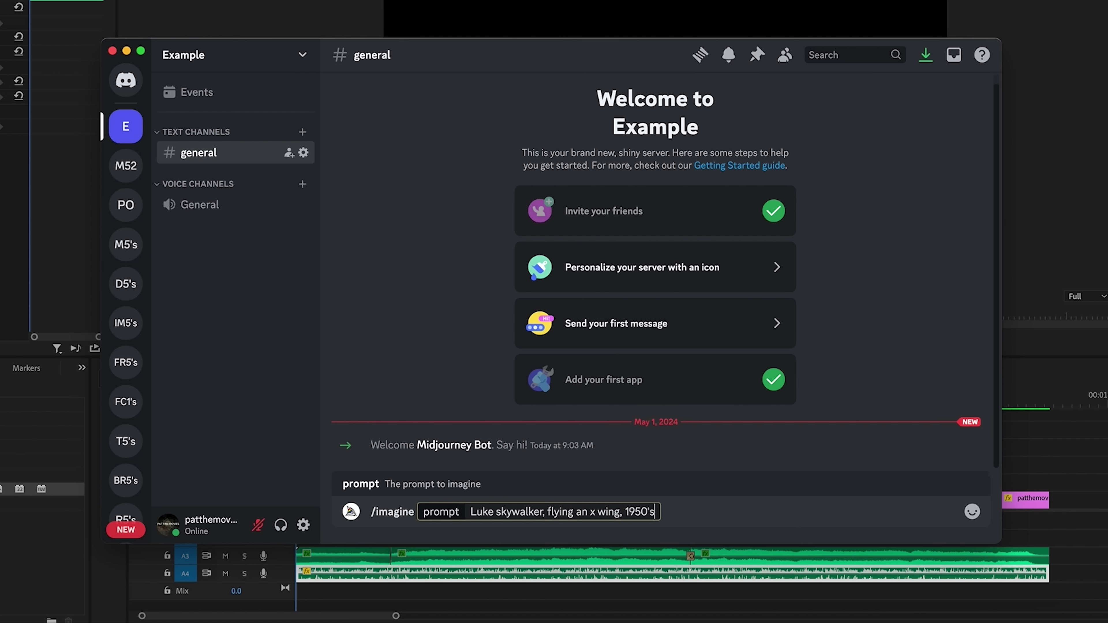
text(vision 70 film stock, beatuiful cinematography)
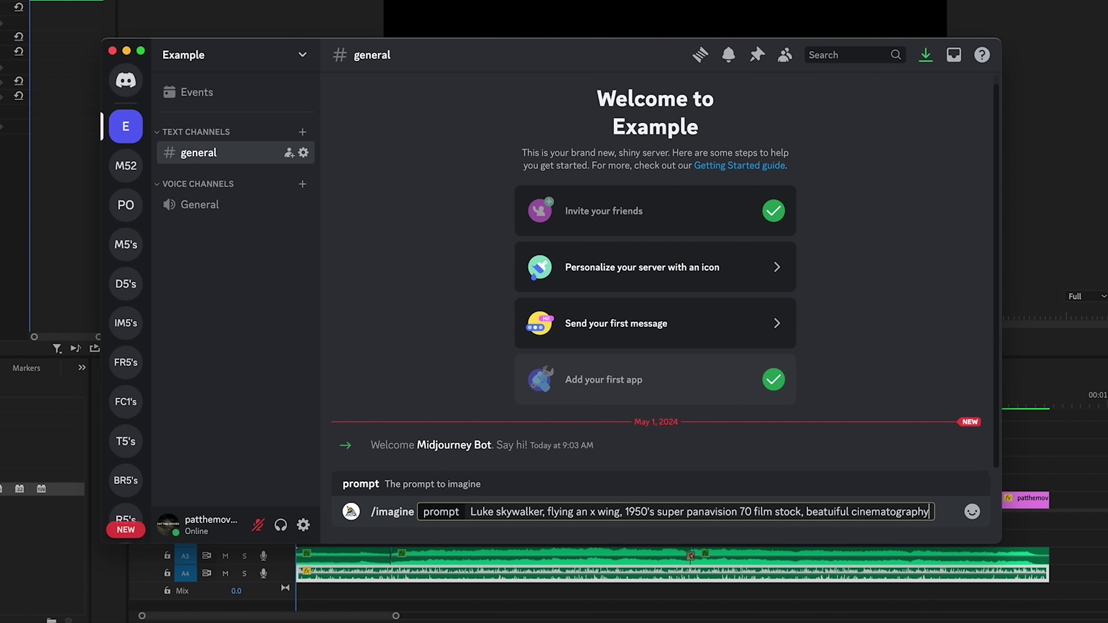
key(Return)
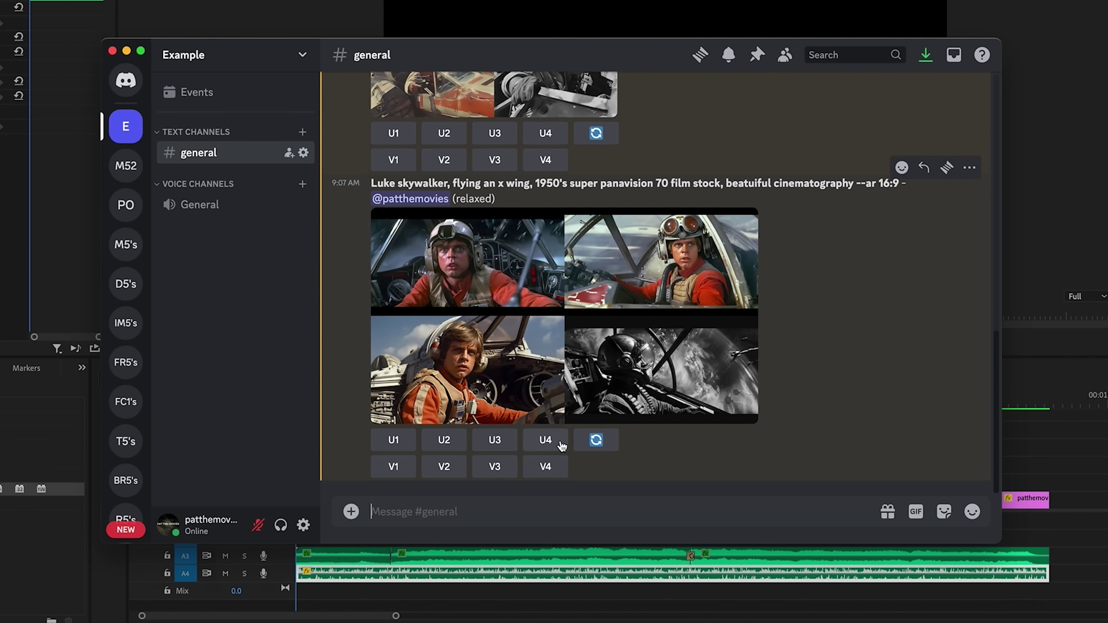
click(505, 442)
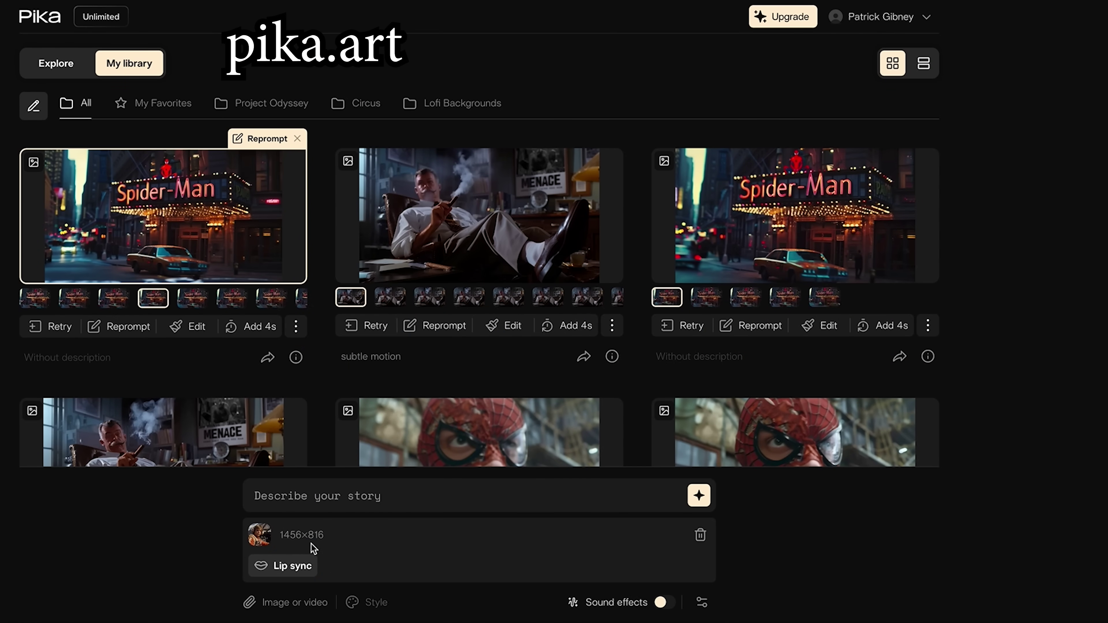
Disable the Zoom out camera move, set Strength of motion to 1, and start generating.
mouse_move(293, 528)
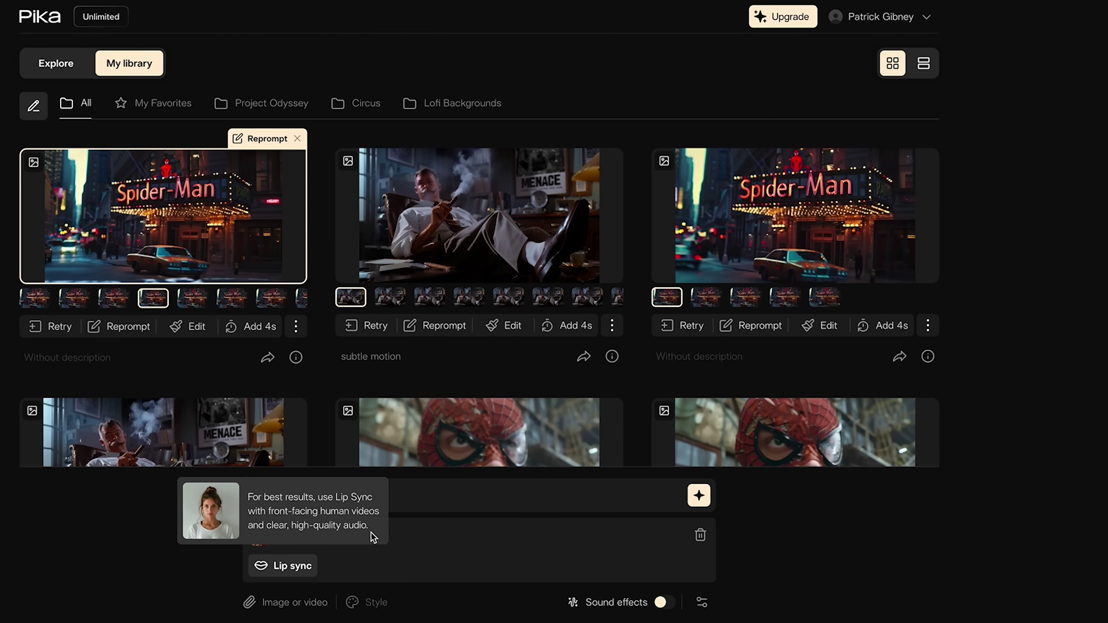
click(701, 604)
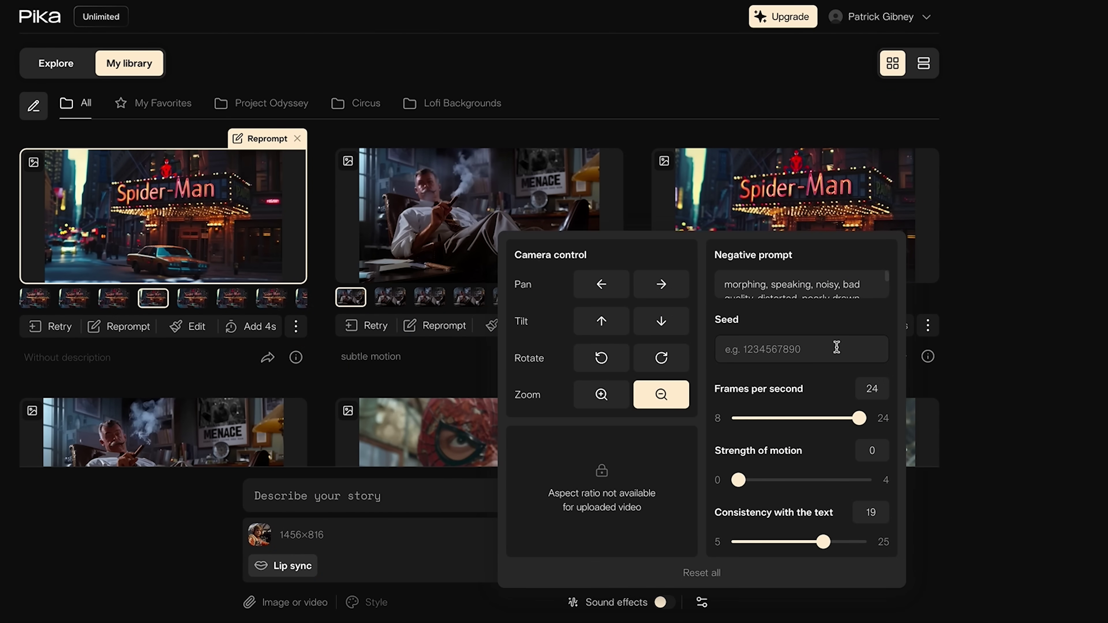
scroll(823, 298, down, 5)
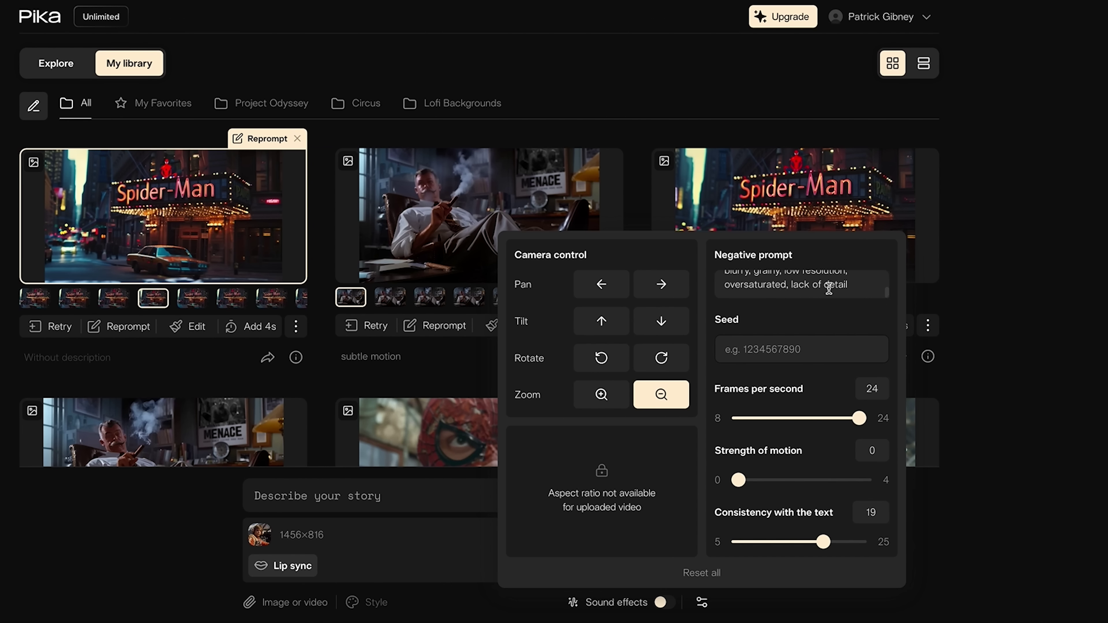
scroll(829, 286, up, 3)
click(681, 397)
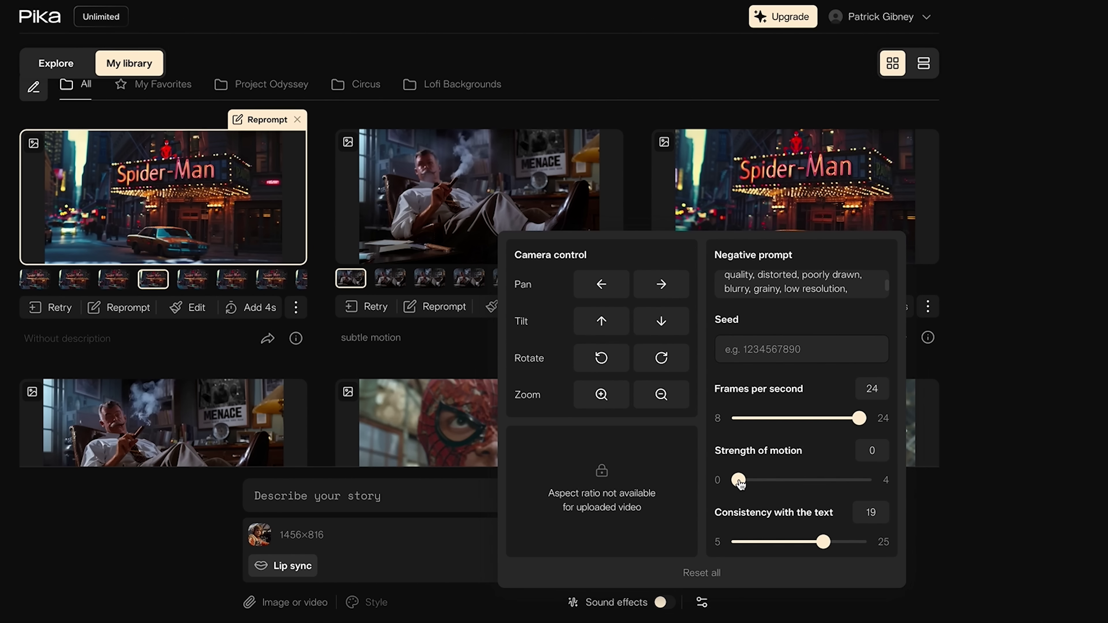
drag(739, 481, 767, 483)
key(Escape)
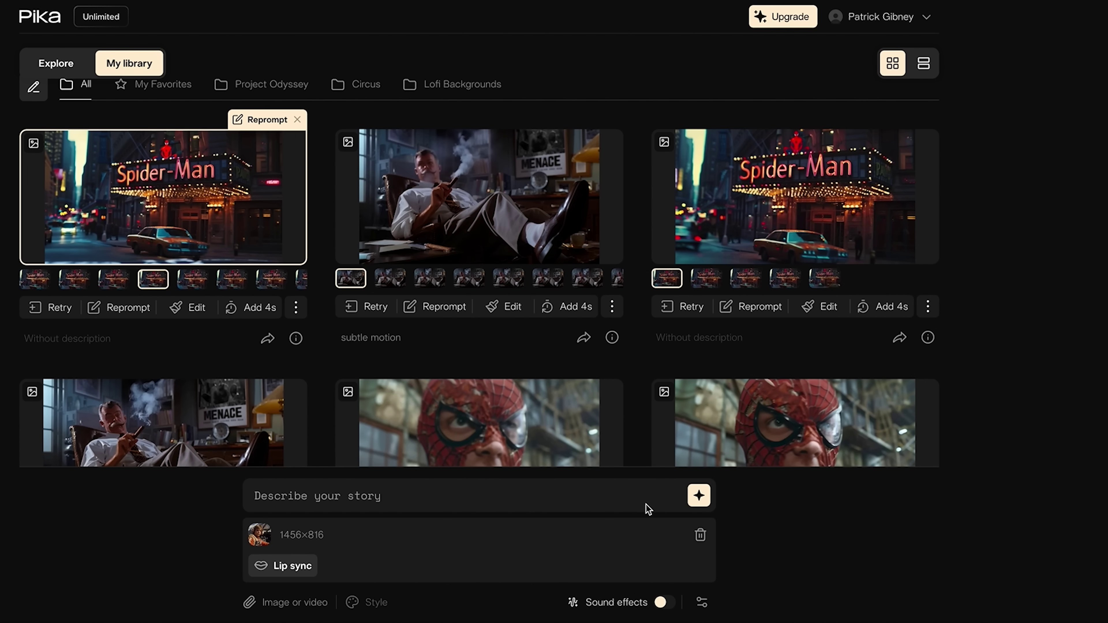
click(698, 495)
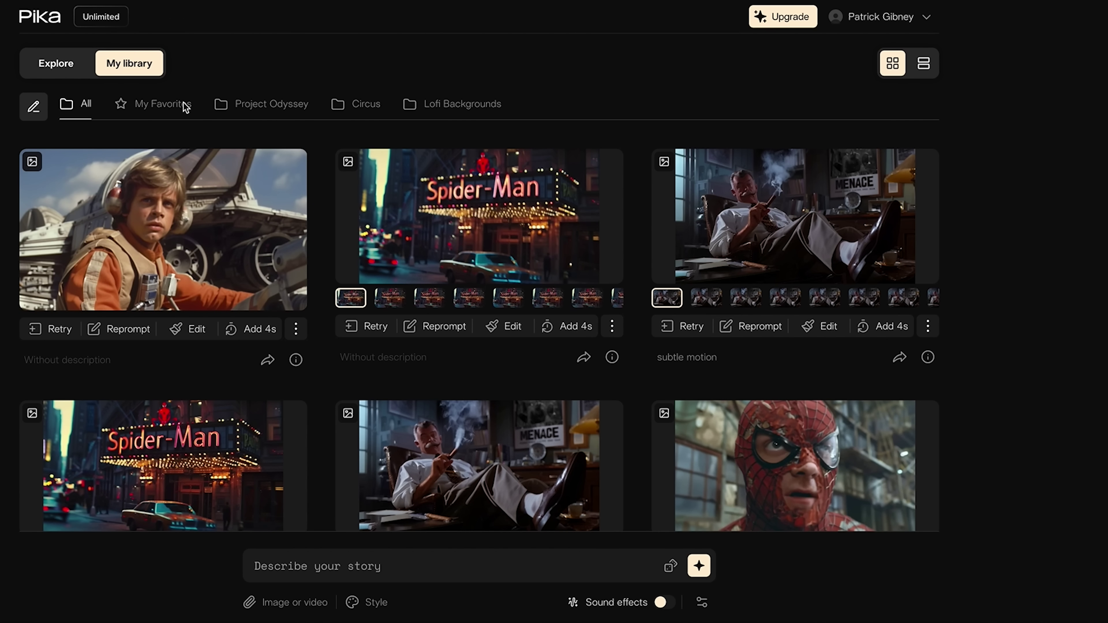
Wait for the 3-second Luke Skywalker pilot video to finish in My library.
mouse_move(230, 171)
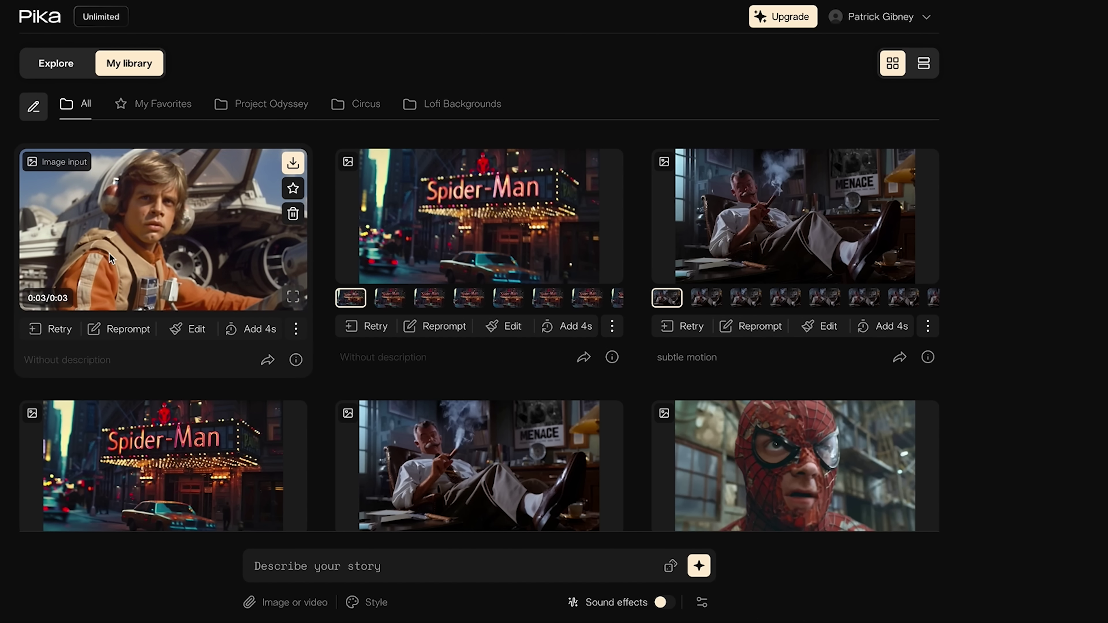
Regenerate the pilot video from the Luke Skywalker image with Retry, and close the side panel.
click(109, 329)
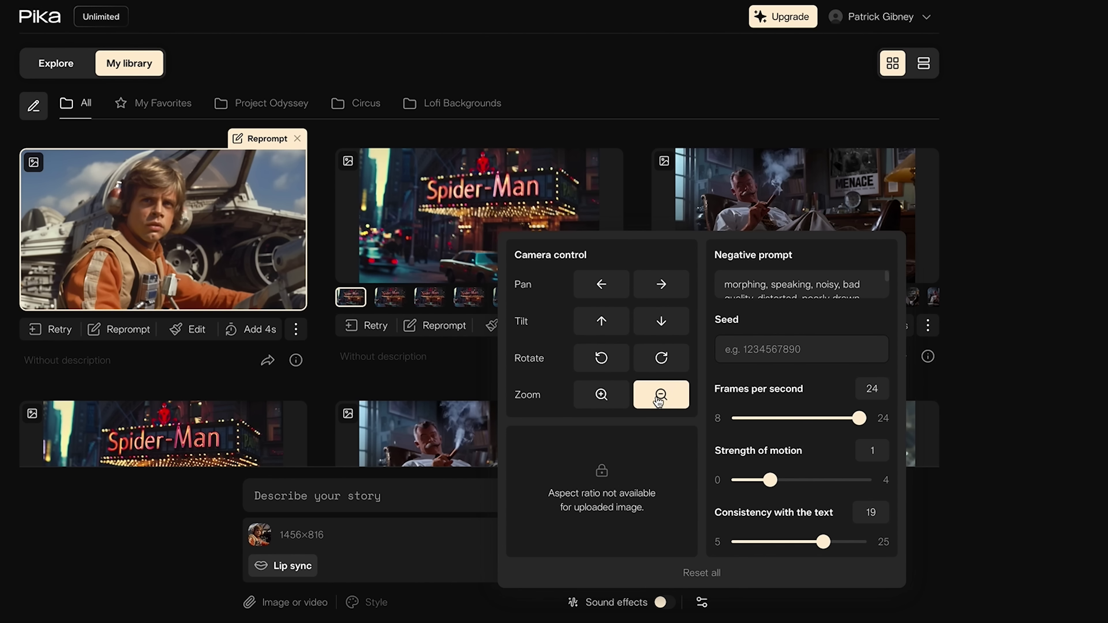
click(151, 553)
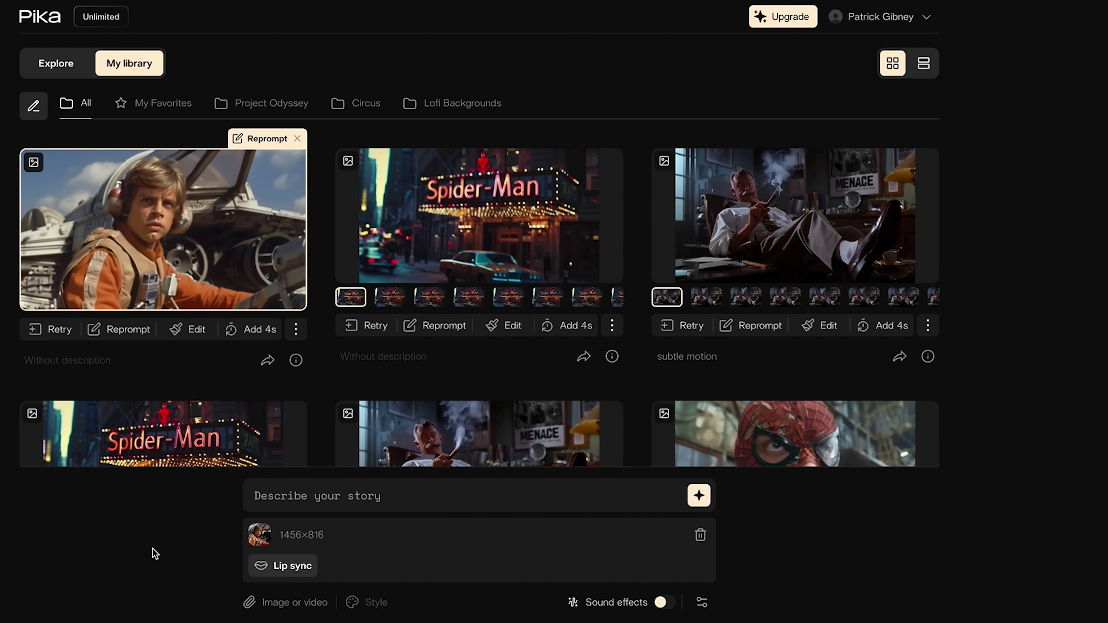
click(699, 495)
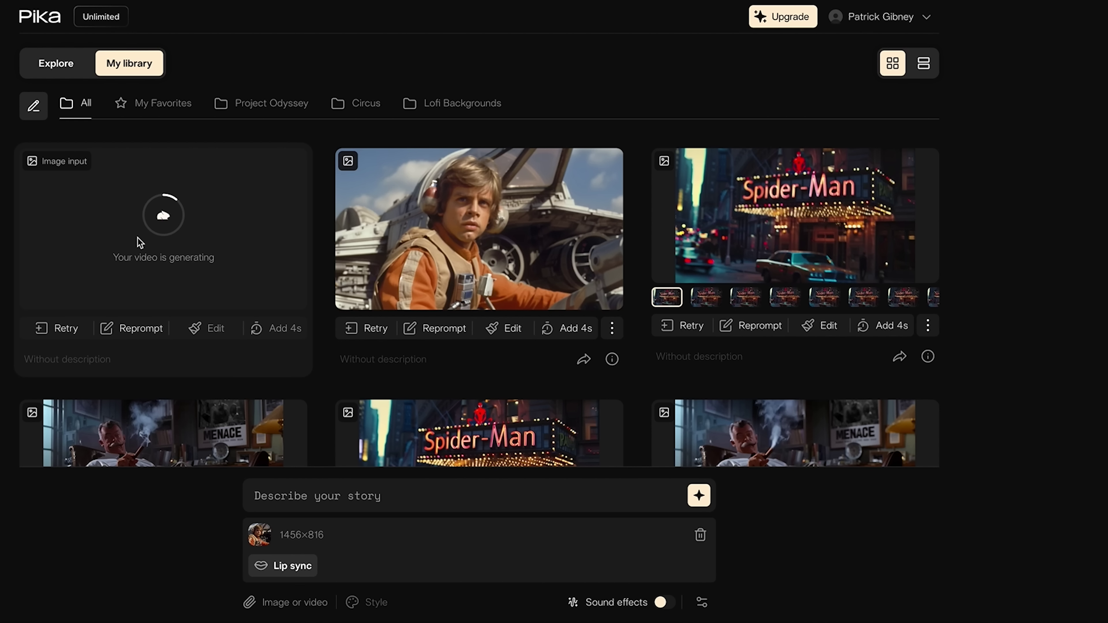
click(63, 325)
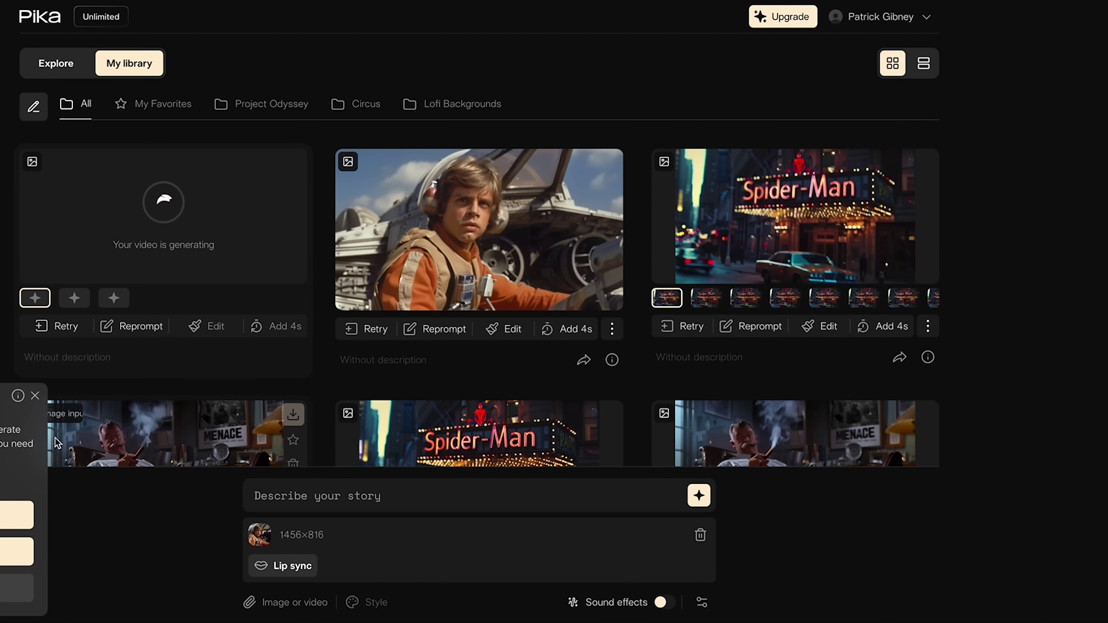
click(35, 395)
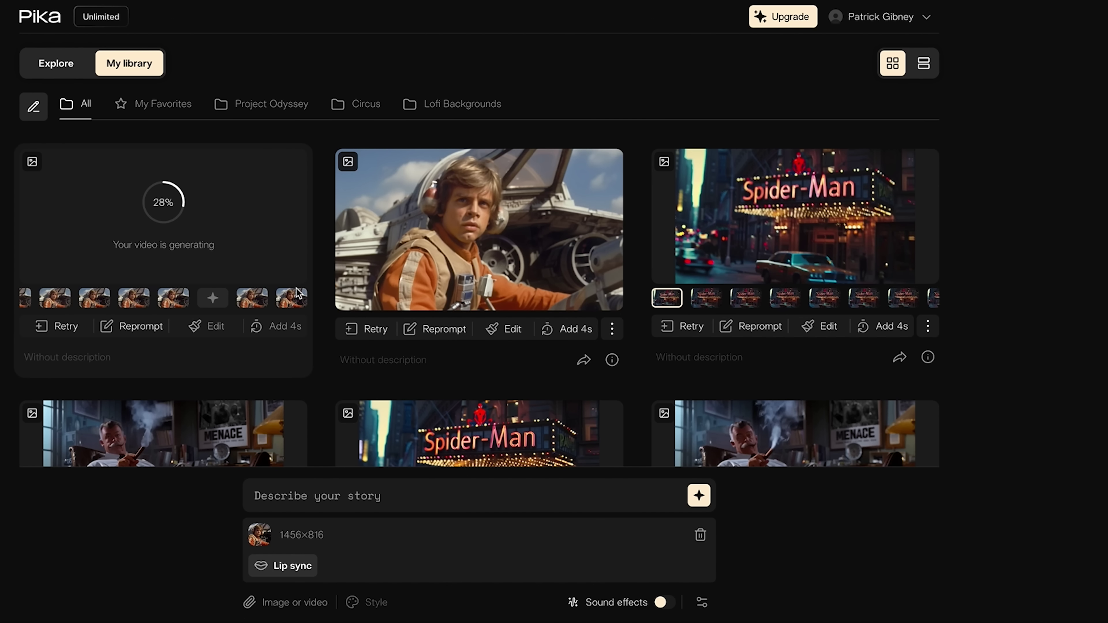
Preview each generated version of the pilot-in-cockpit video, ending on the first version.
click(291, 298)
mouse_move(255, 221)
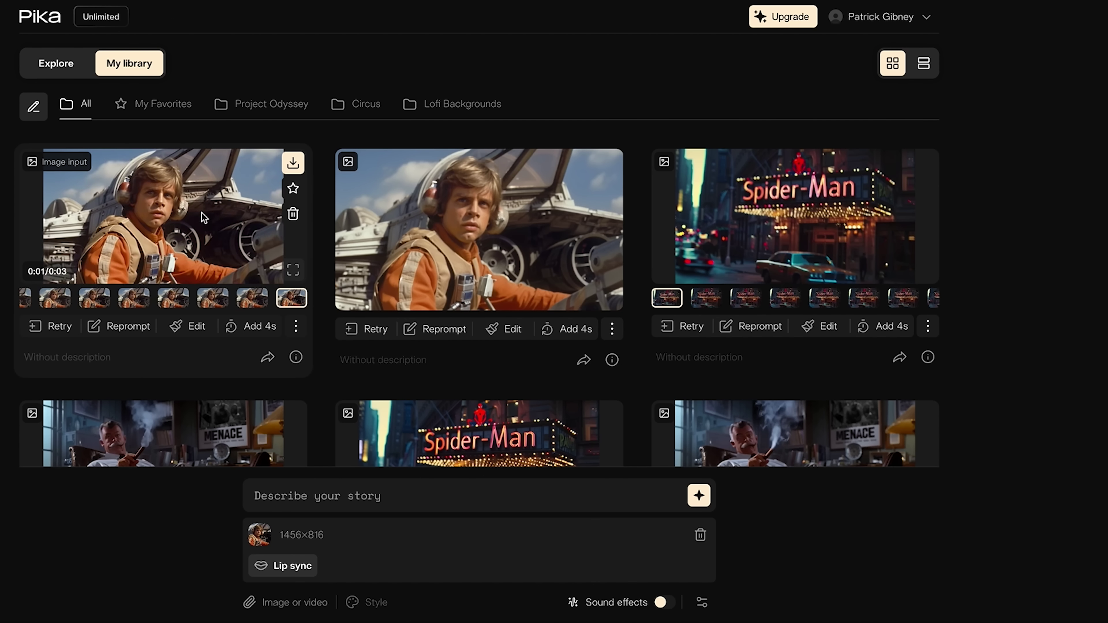
click(255, 305)
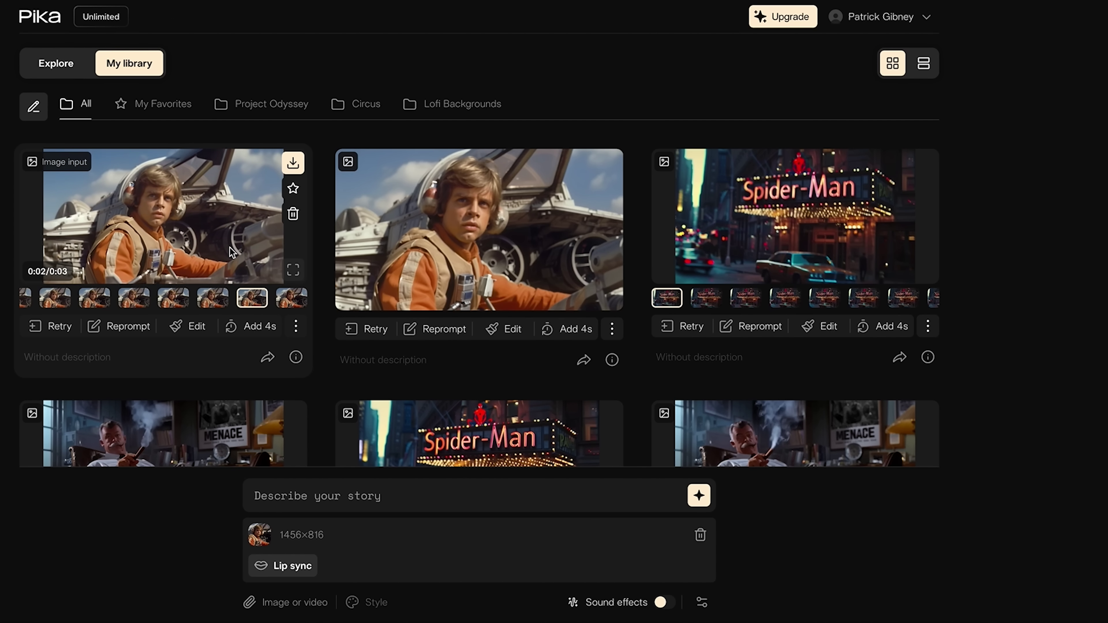
click(213, 297)
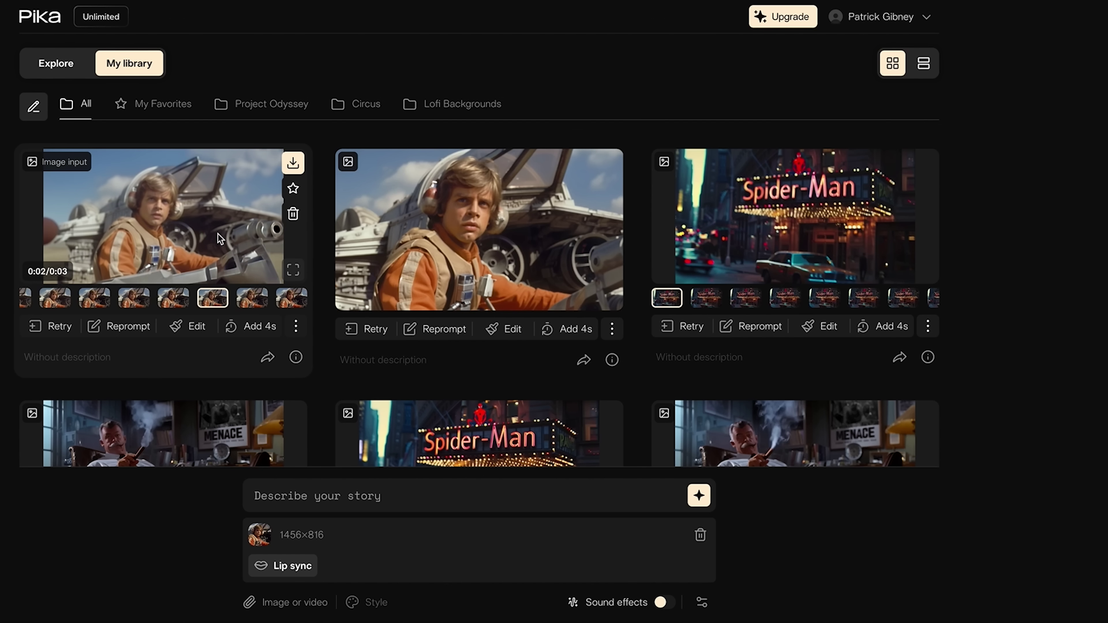
click(171, 301)
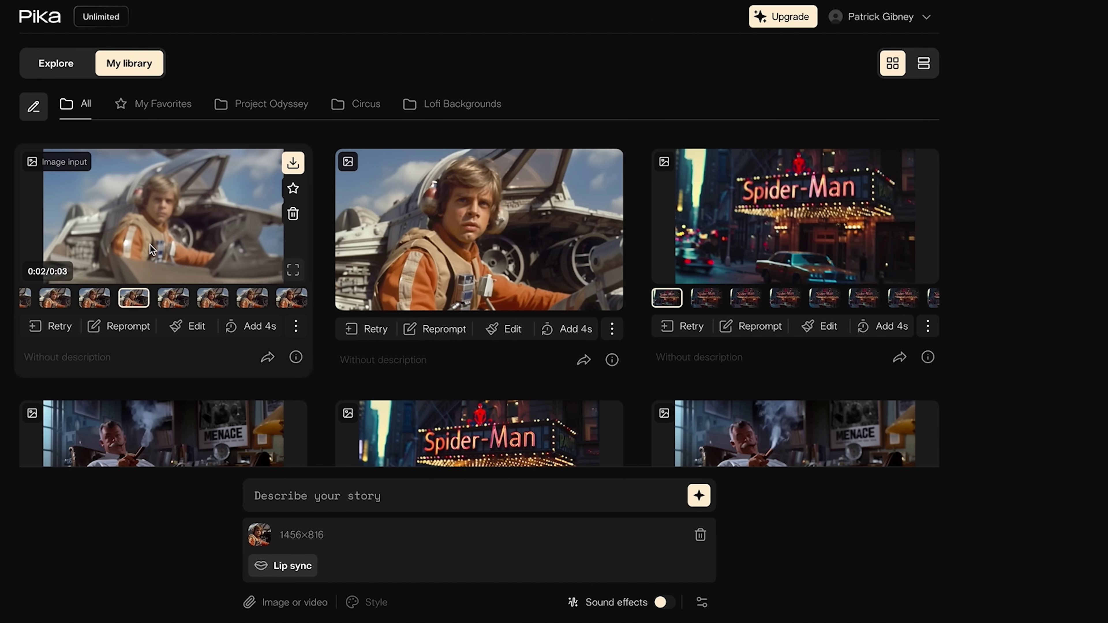
click(93, 300)
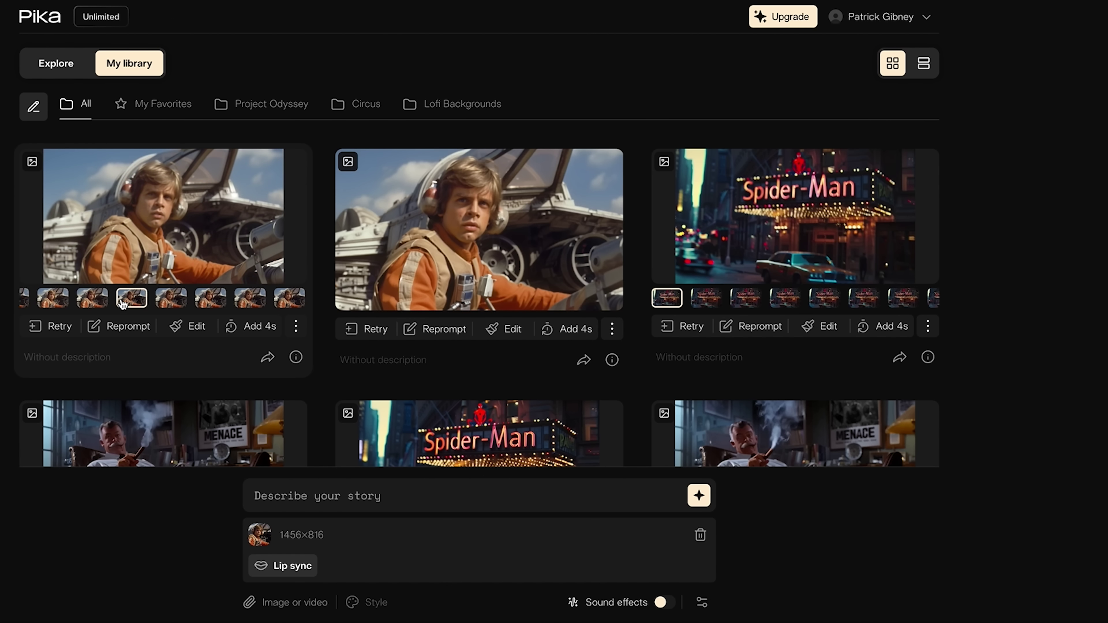
mouse_move(123, 261)
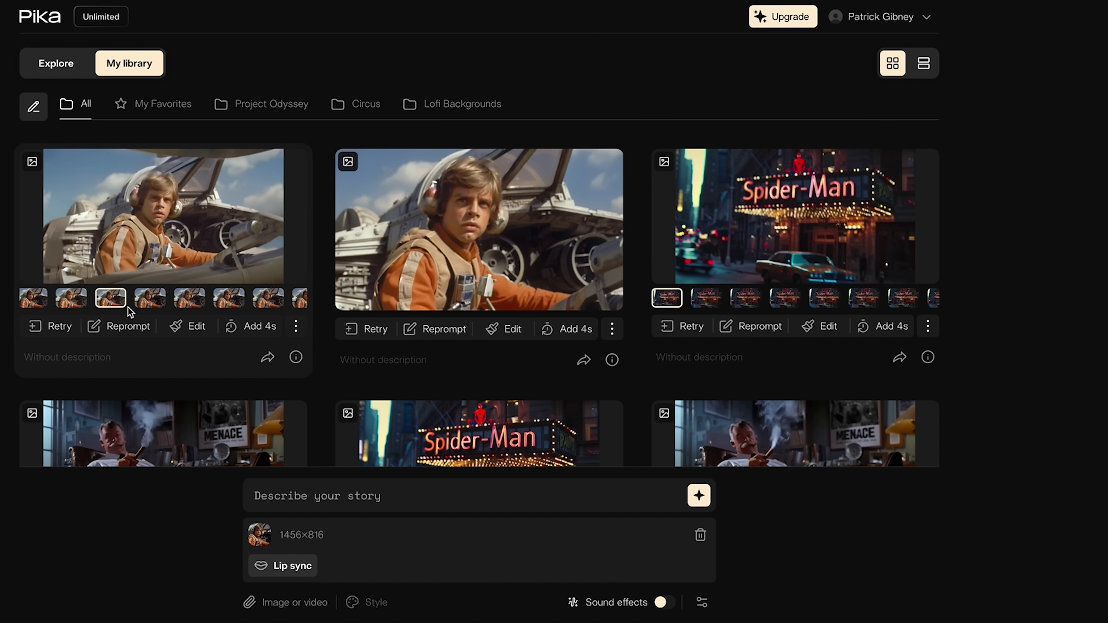
click(121, 297)
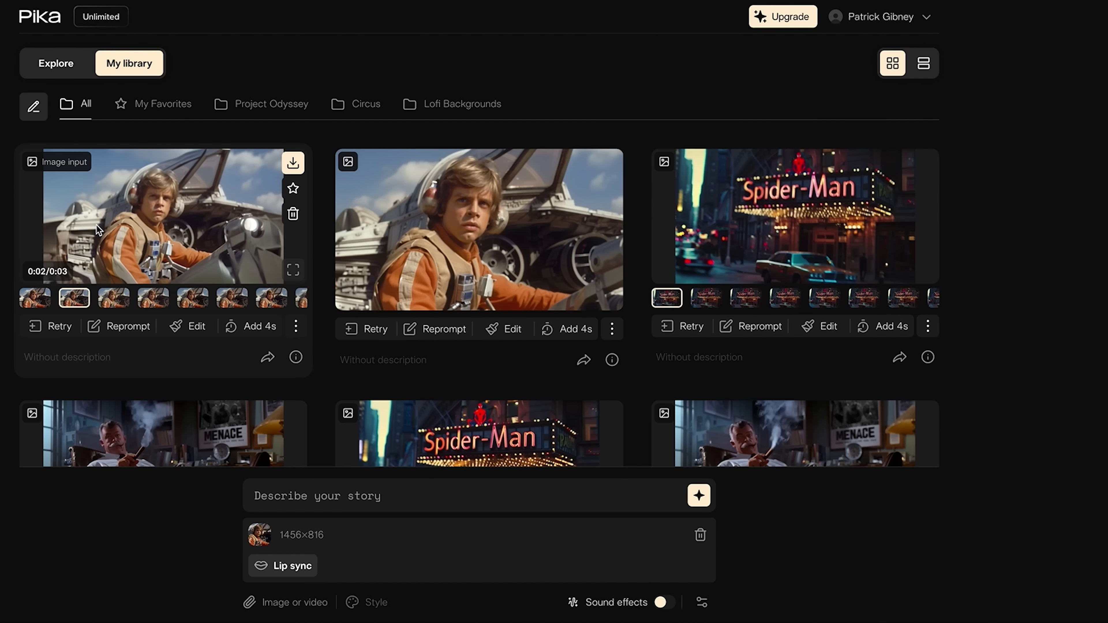
click(46, 304)
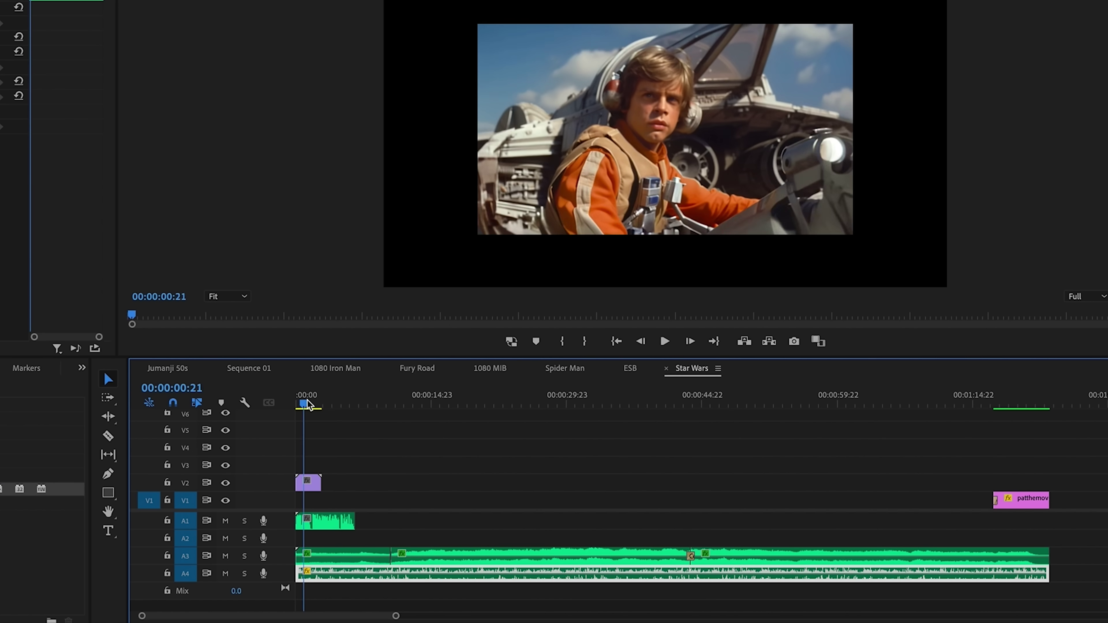
Select the pilot clip on V2 and play the start of the sequence.
drag(308, 404, 297, 404)
click(308, 483)
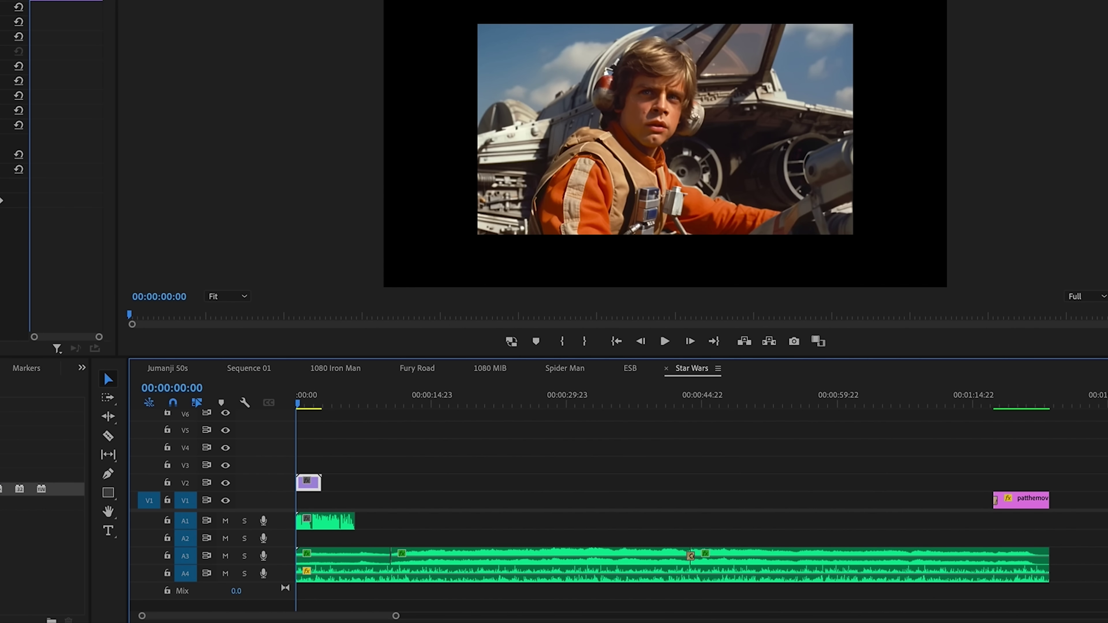
key(shift+5)
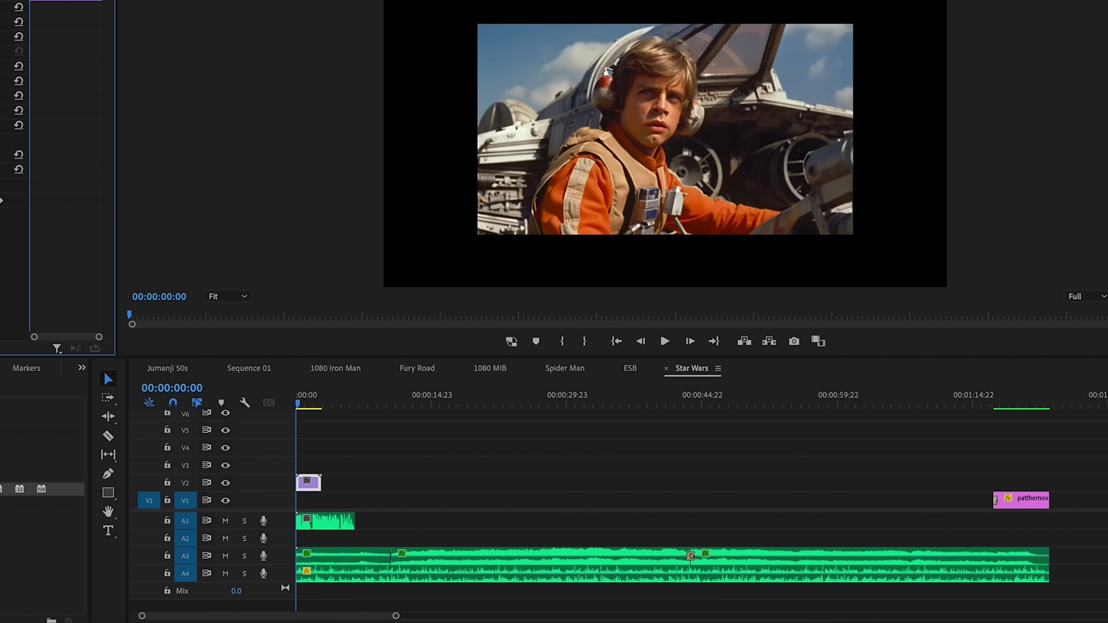
key(space)
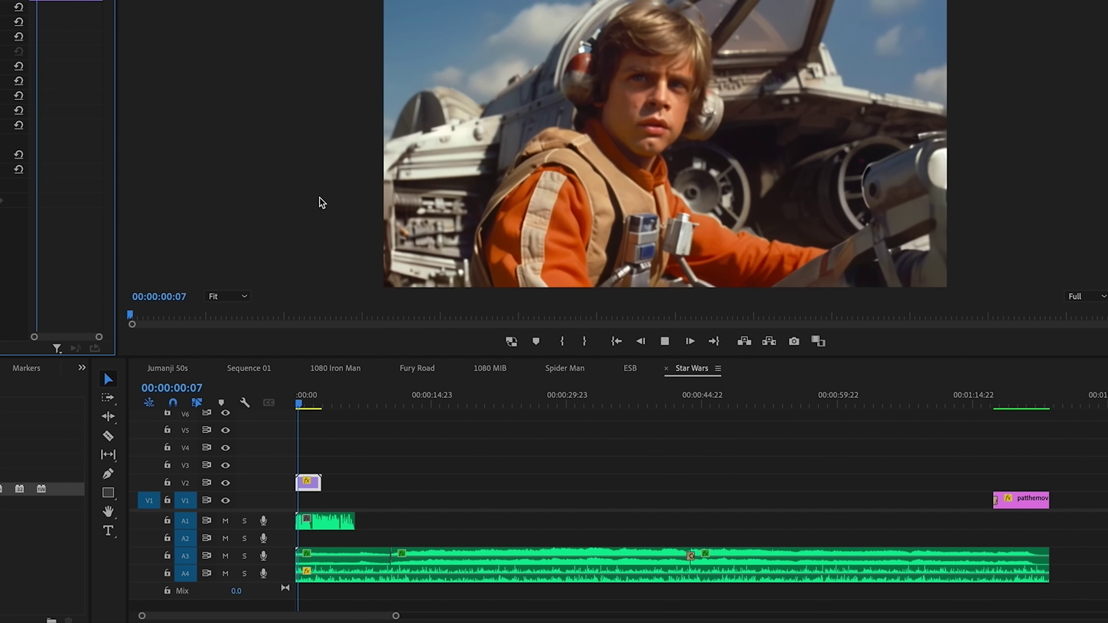
mouse_move(298, 404)
mouse_down()
mouse_move(329, 404)
mouse_move(290, 405)
mouse_move(325, 406)
mouse_move(301, 406)
mouse_up()
Turn on Reverse Speed for the pilot clip, check the reversed playback, and switch to the ESB sequence.
key(ctrl+r)
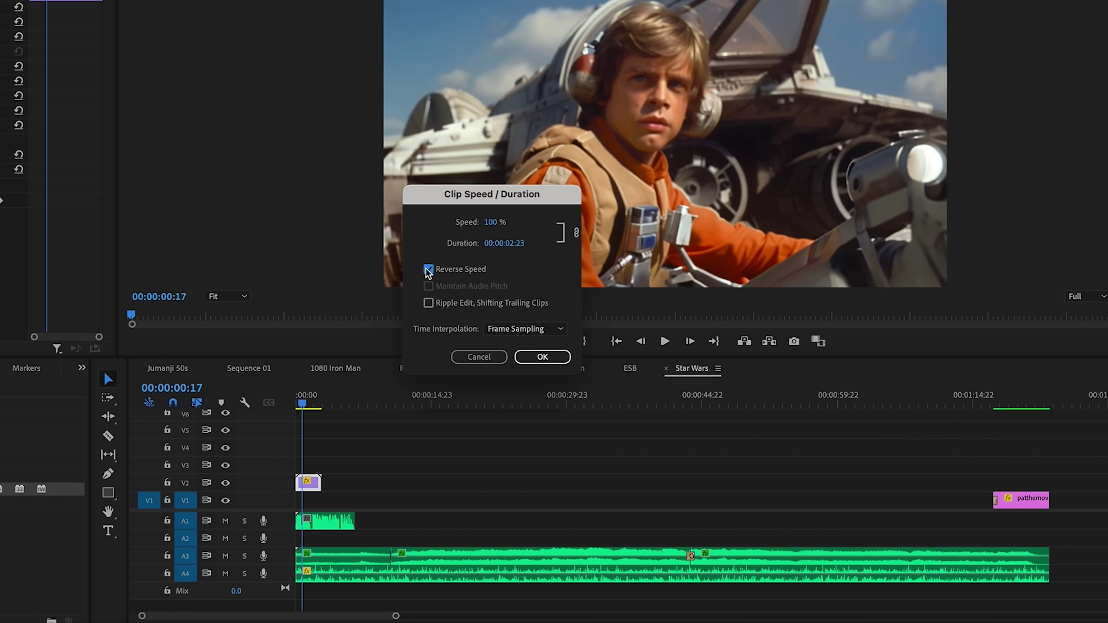
click(541, 356)
click(298, 405)
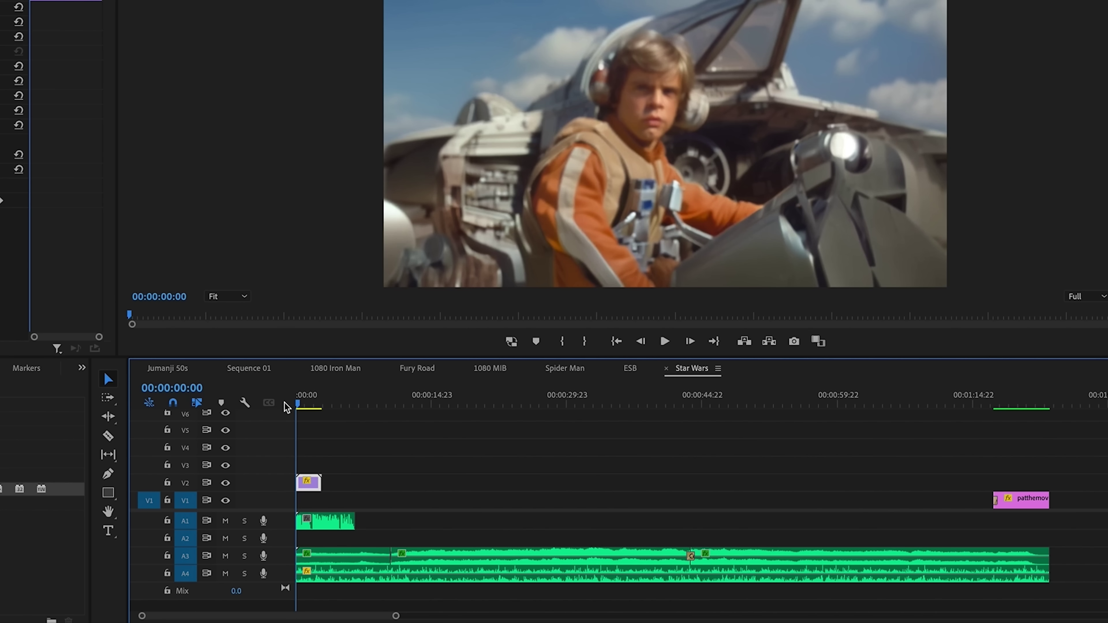
key(space)
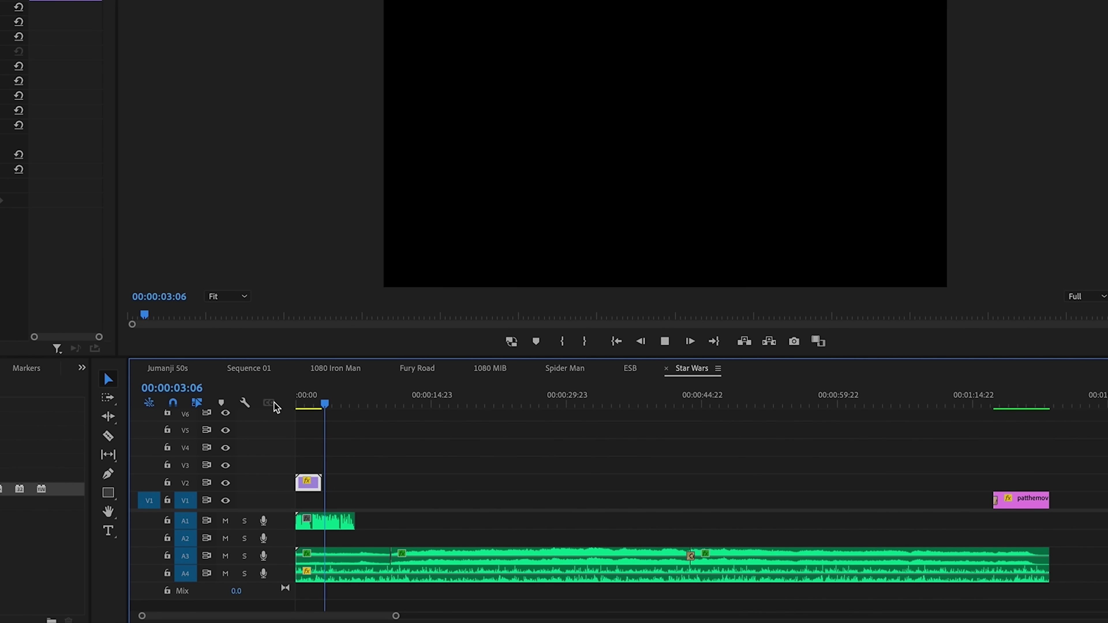
key(space)
click(302, 404)
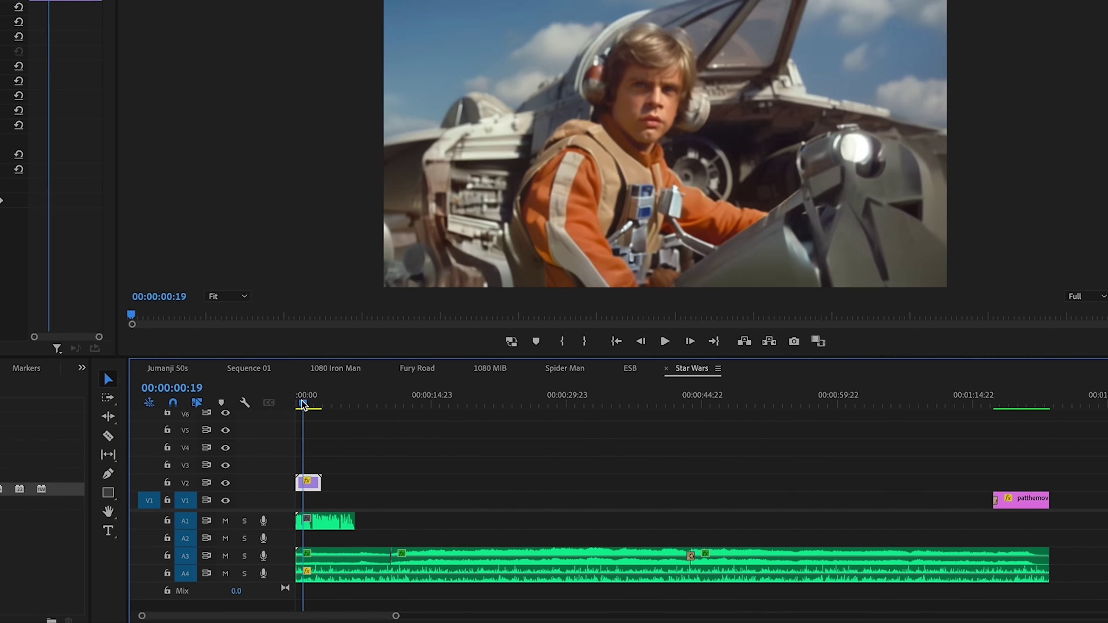
drag(303, 404, 321, 403)
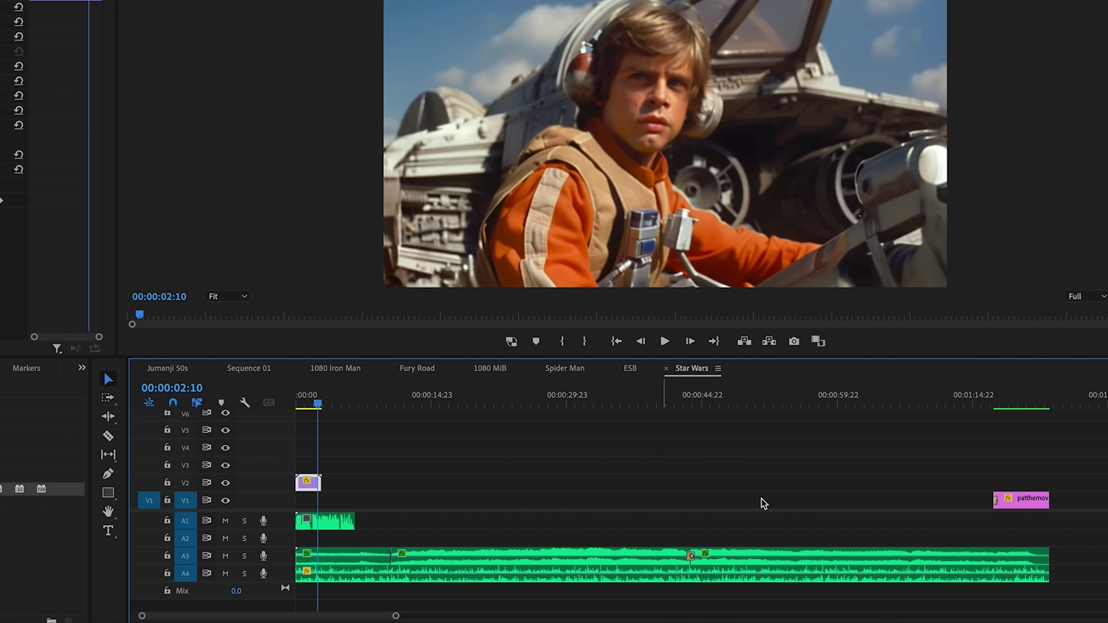
click(628, 374)
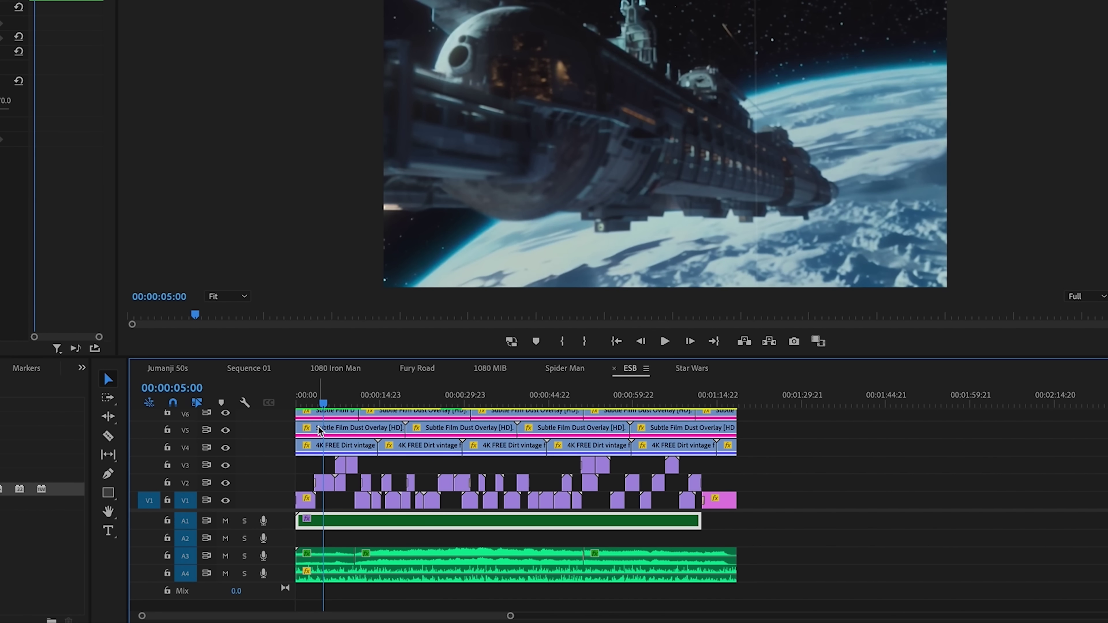
Skim to the Vader lightsaber shot and toggle the V6 and V5 dust overlays off, then on.
drag(323, 402, 613, 435)
click(225, 413)
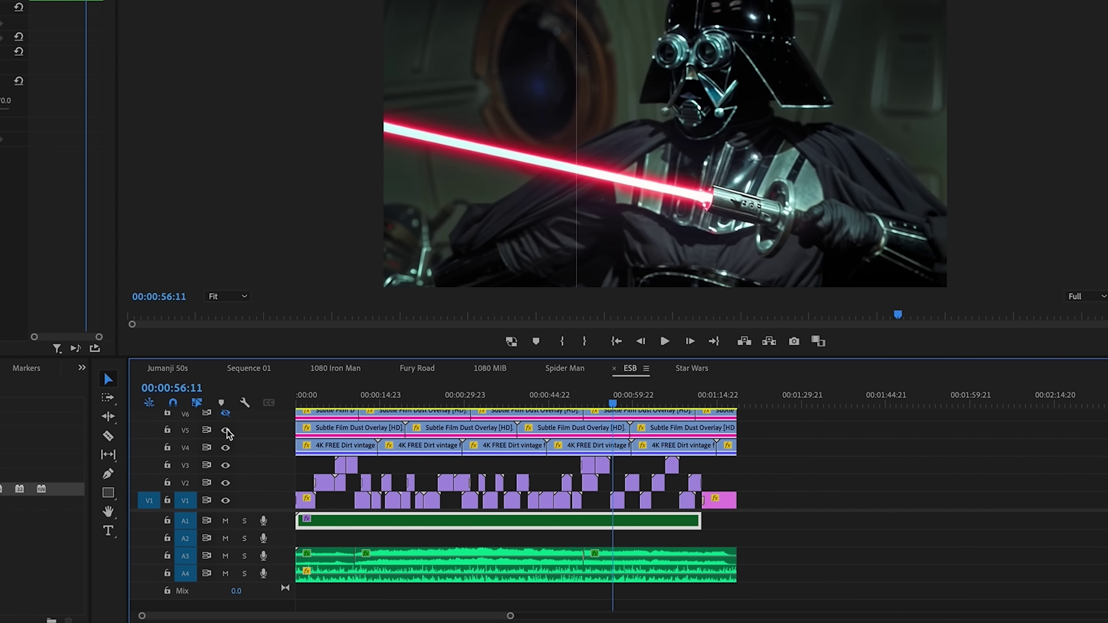
click(225, 430)
click(225, 430)
click(225, 413)
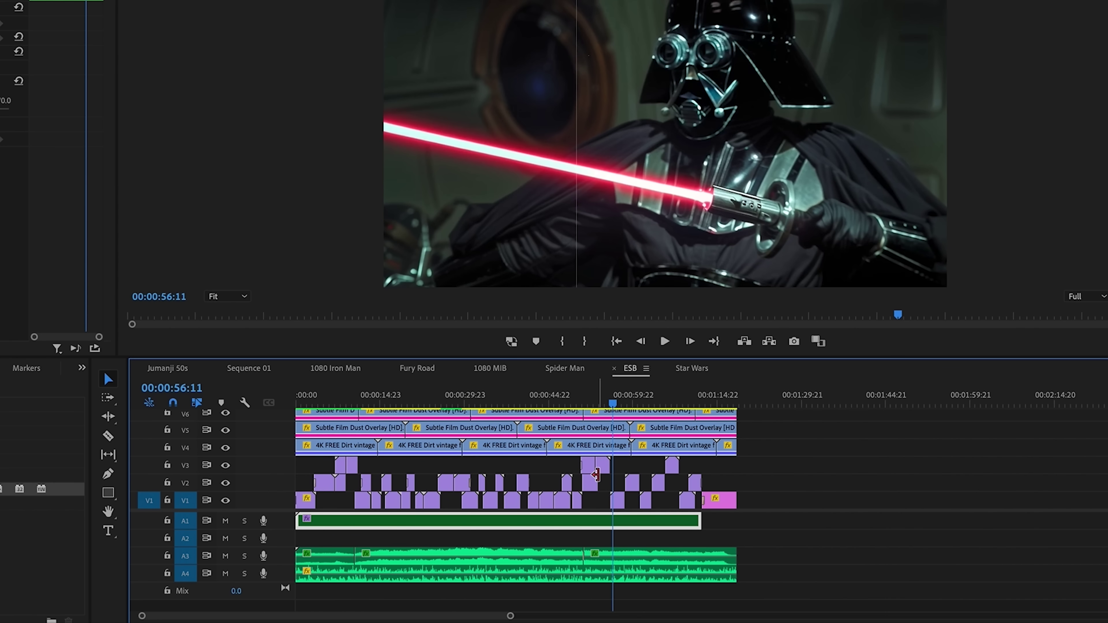